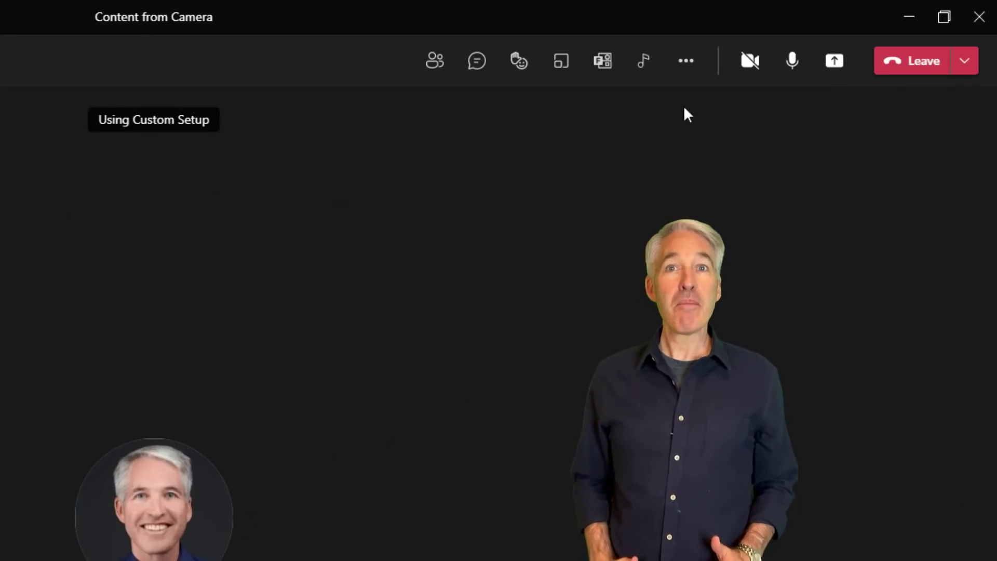
pyautogui.click(788, 35)
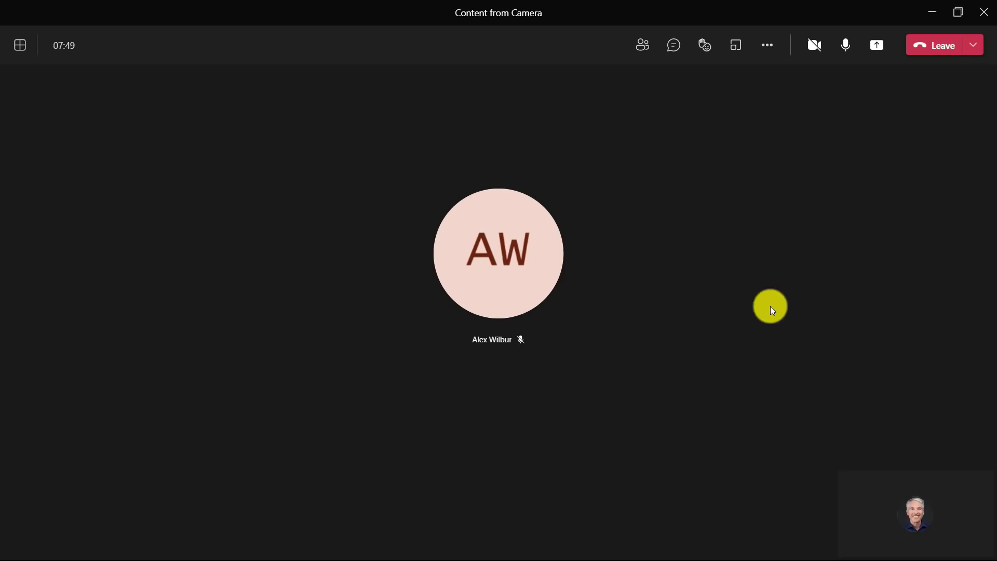
# Step: Set up Content from camera sharing for a whiteboard in the meeting and dismiss the introduction
pyautogui.click(878, 52)
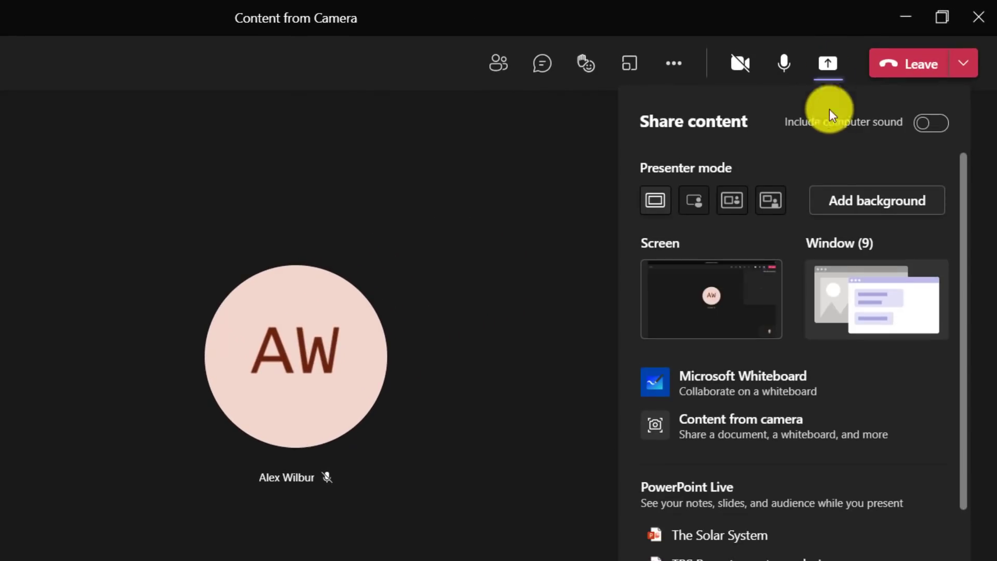
pyautogui.click(834, 437)
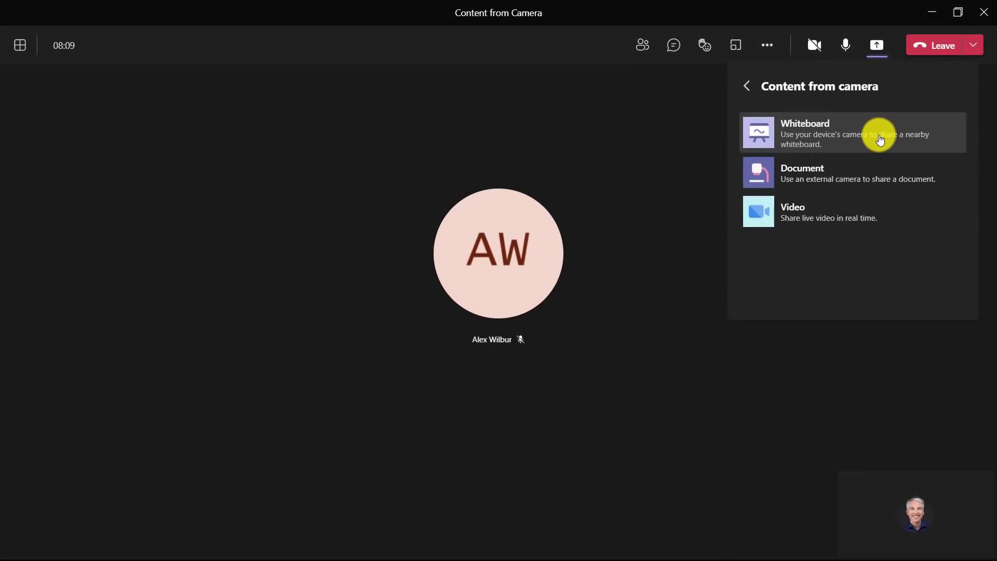
pyautogui.click(880, 139)
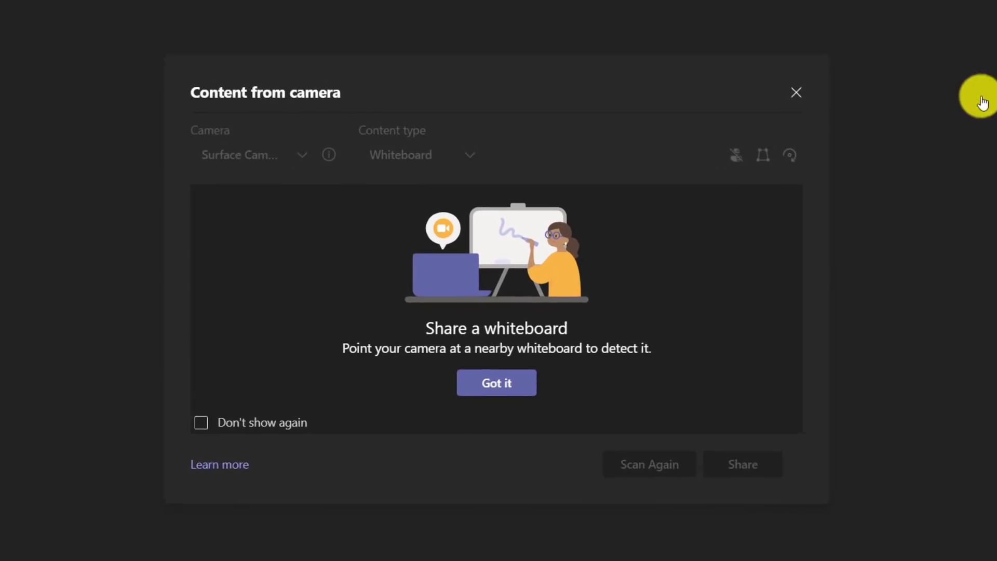
pyautogui.click(502, 398)
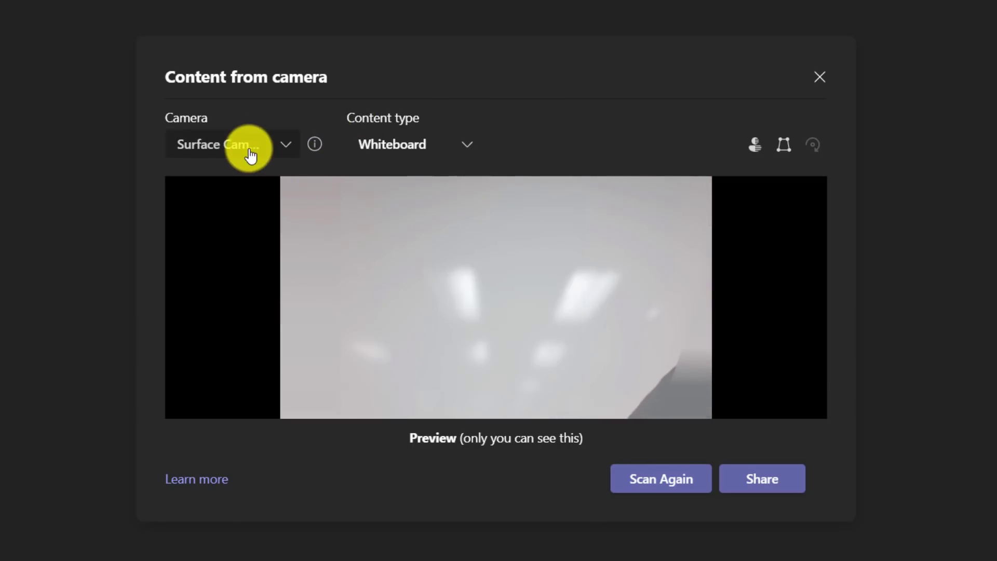
# Step: Review the camera and content type choices, and toggle the presenter overlay off and back on in the whiteboard preview
pyautogui.click(250, 155)
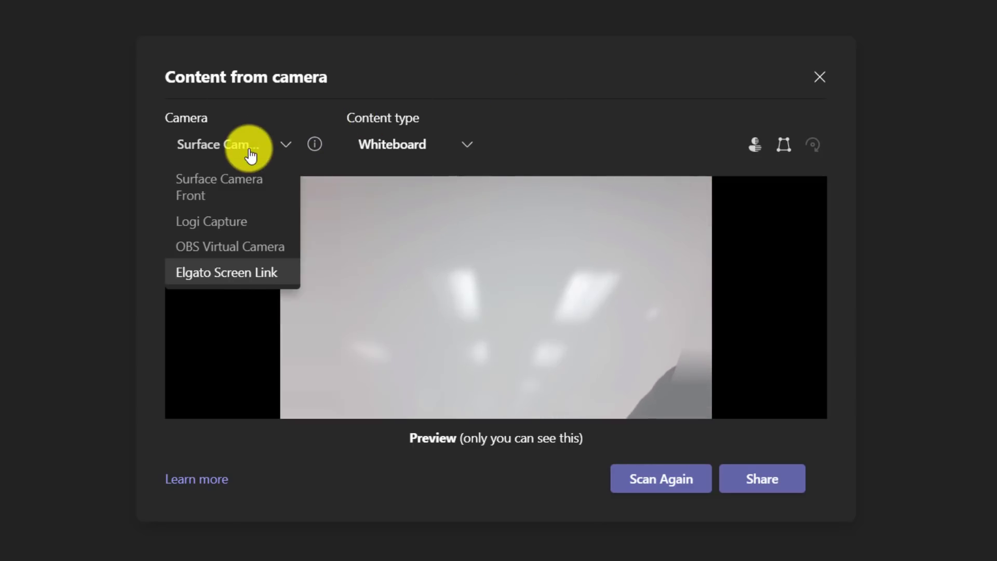
pyautogui.click(391, 154)
pyautogui.click(574, 129)
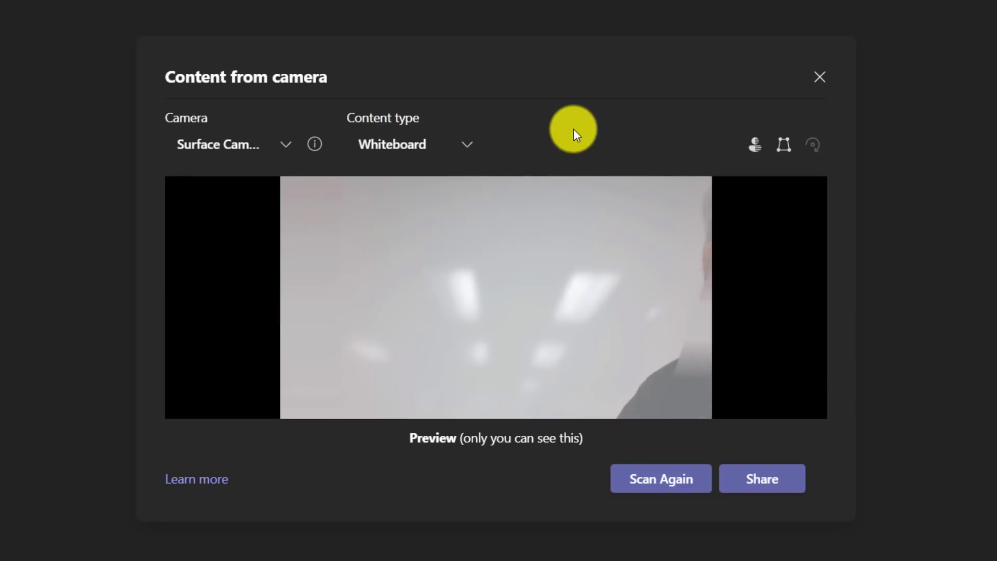
pyautogui.click(760, 152)
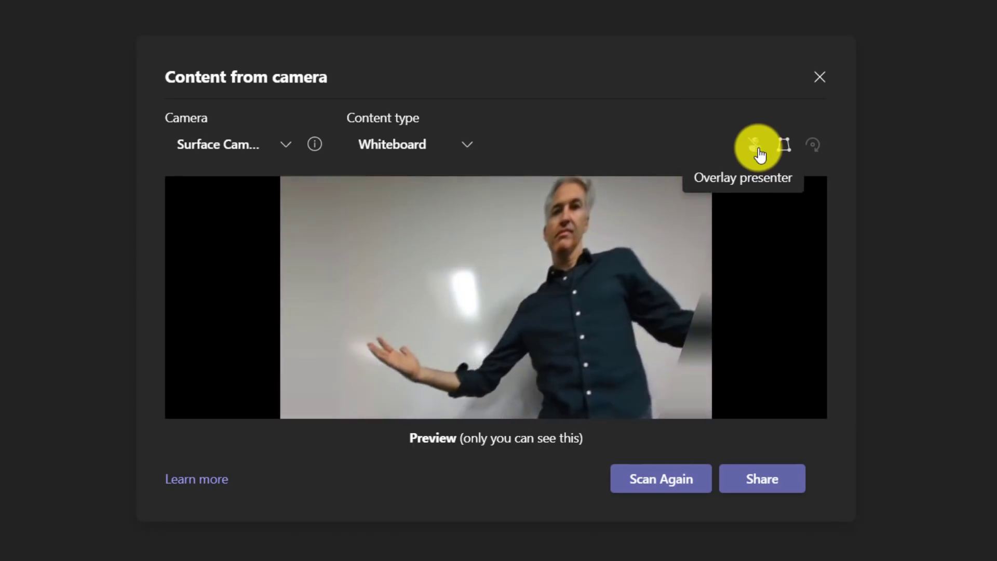
pyautogui.click(760, 152)
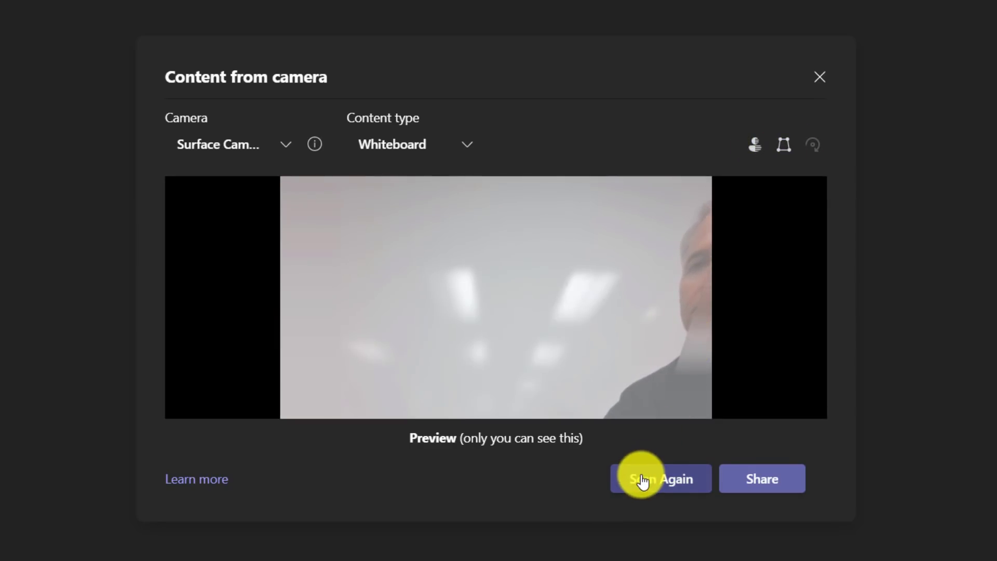
# Step: Share the whiteboard with the meeting, and toggle the presenter overlay off and back on during the share
pyautogui.click(751, 481)
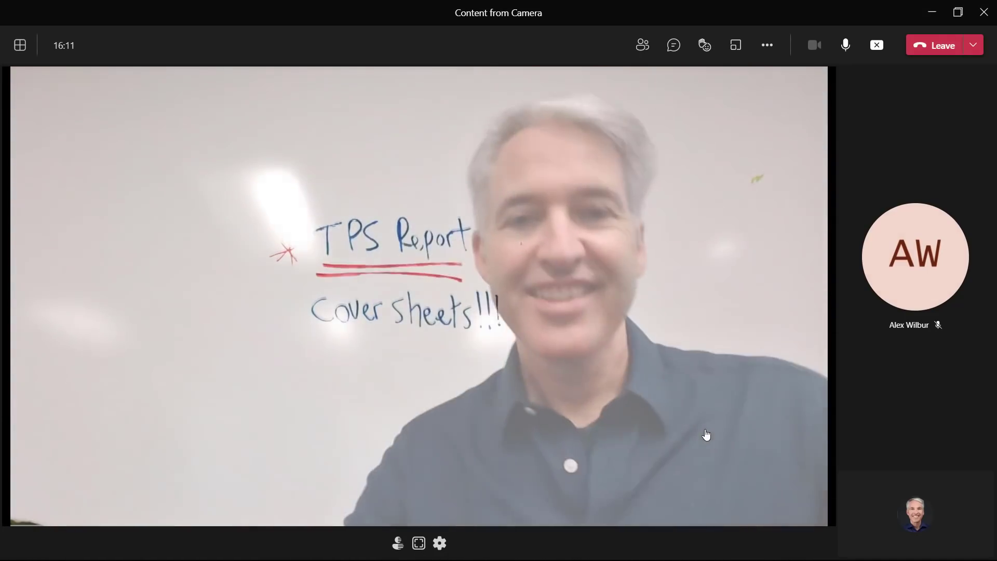
pyautogui.click(398, 543)
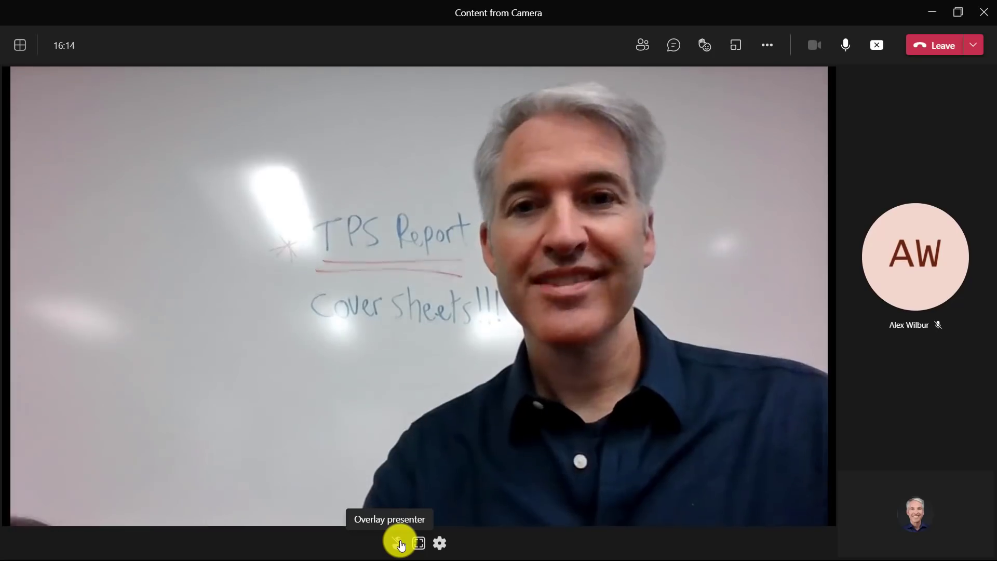
pyautogui.click(400, 543)
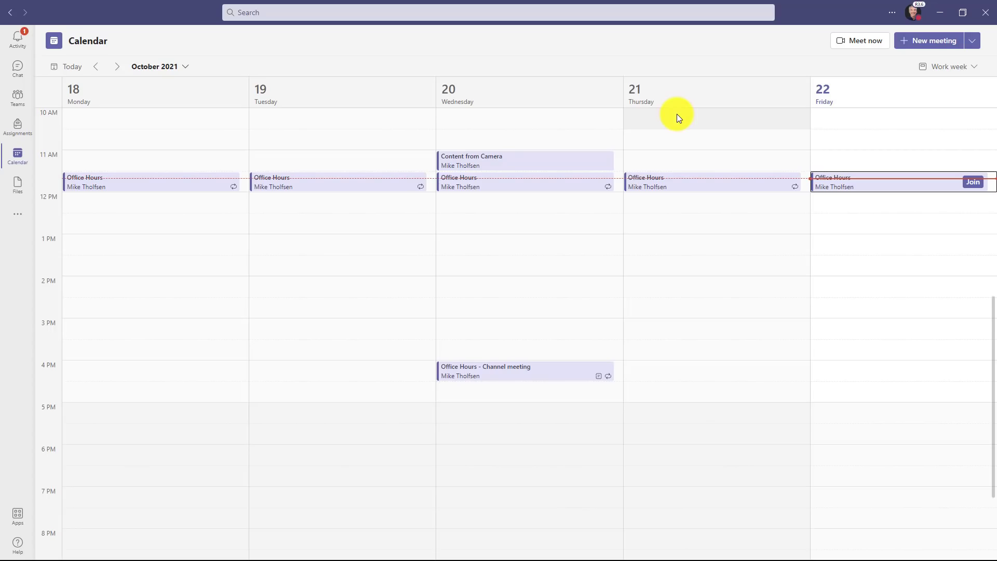
# Step: Turn on High fidelity music mode in the device settings and close the settings
pyautogui.click(898, 13)
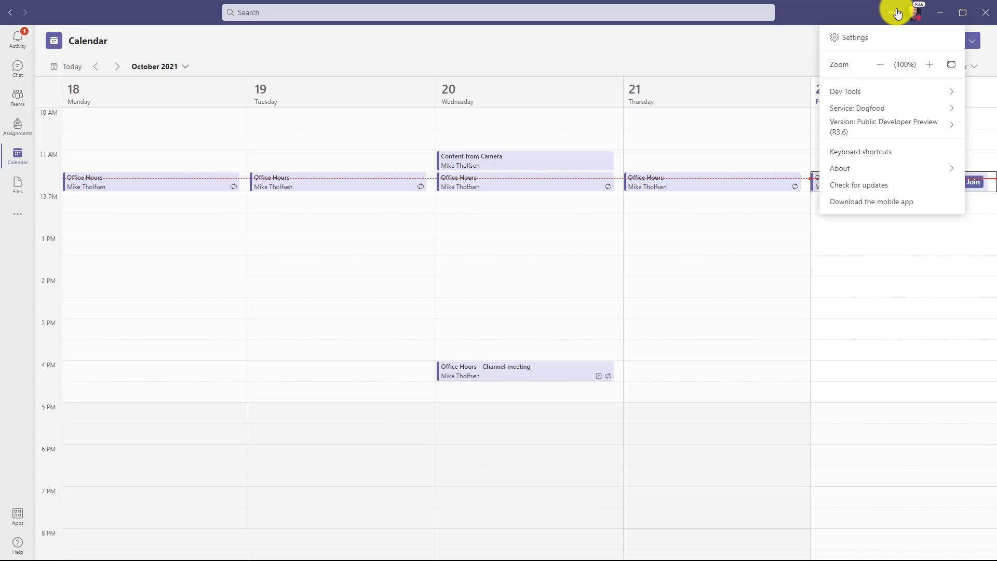
pyautogui.click(870, 36)
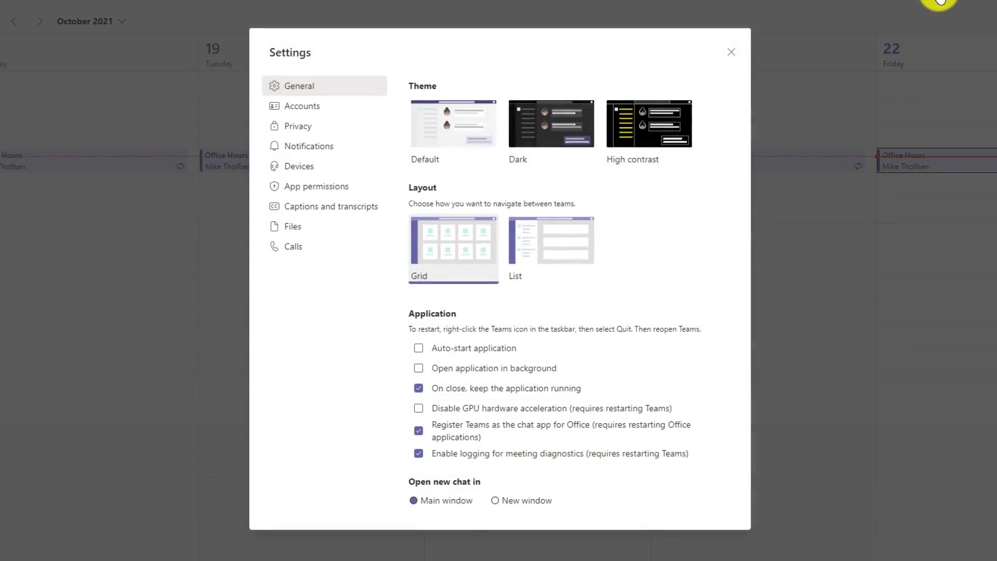
pyautogui.click(316, 166)
pyautogui.scroll(-1, 506, 353)
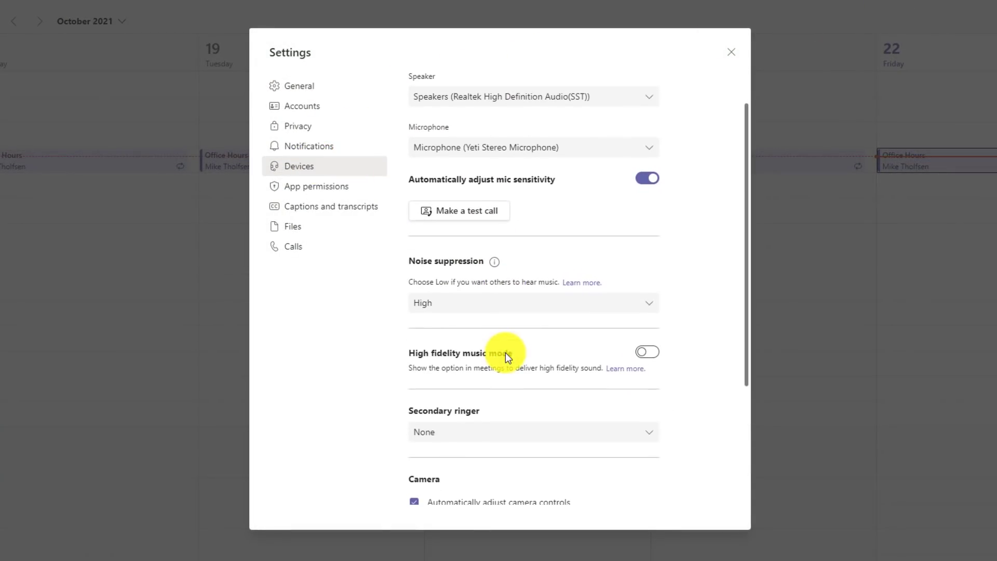
pyautogui.click(648, 353)
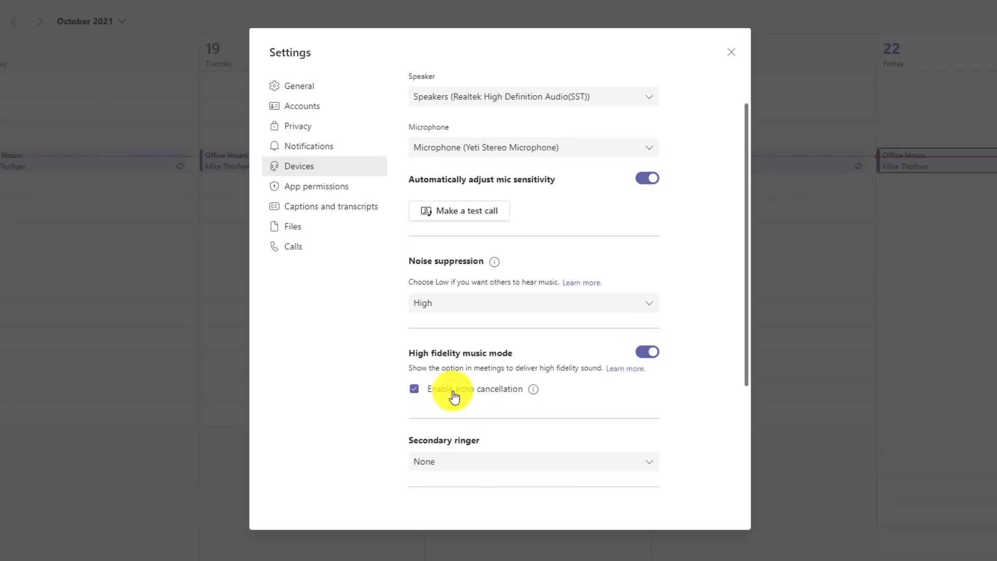
pyautogui.moveTo(532, 396)
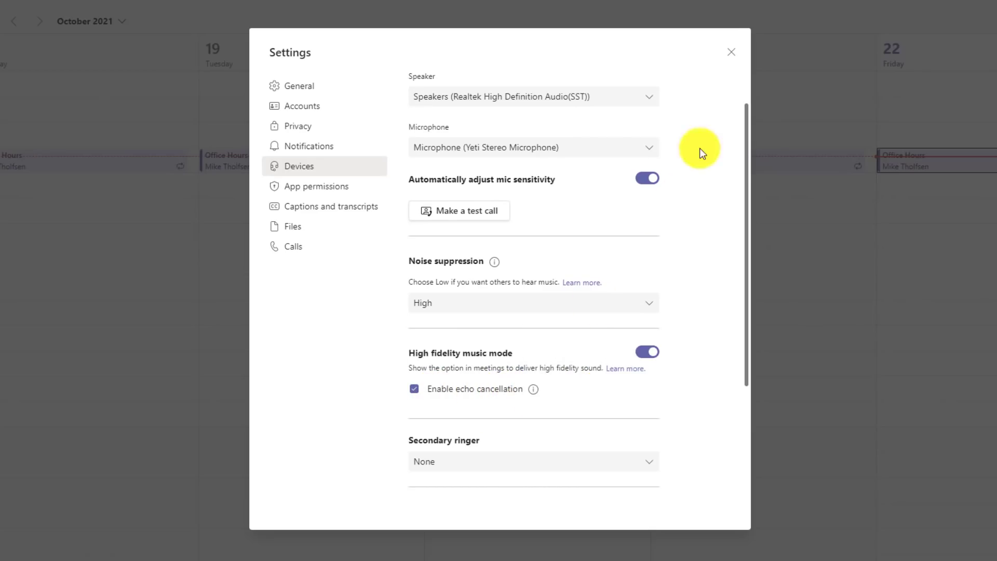
pyautogui.click(731, 52)
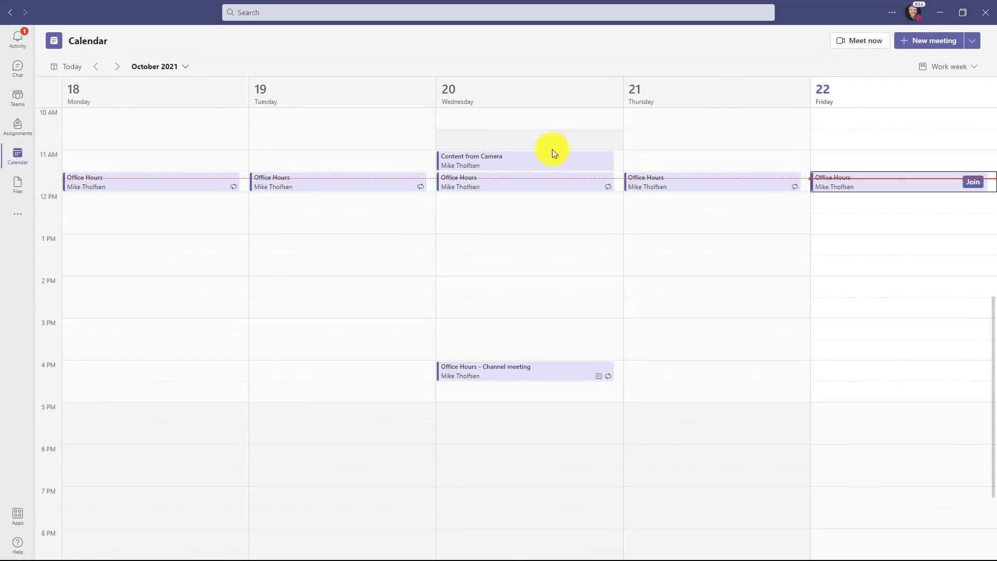
# Step: Join the Content from Camera meeting from Wednesday, October 20 in the calendar and switch on music mode
pyautogui.click(518, 166)
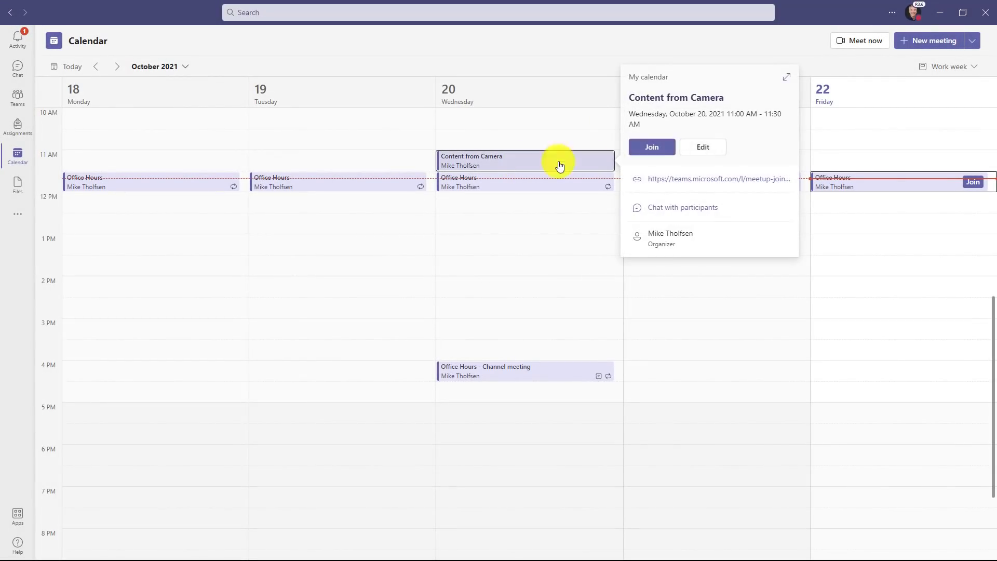
pyautogui.click(651, 150)
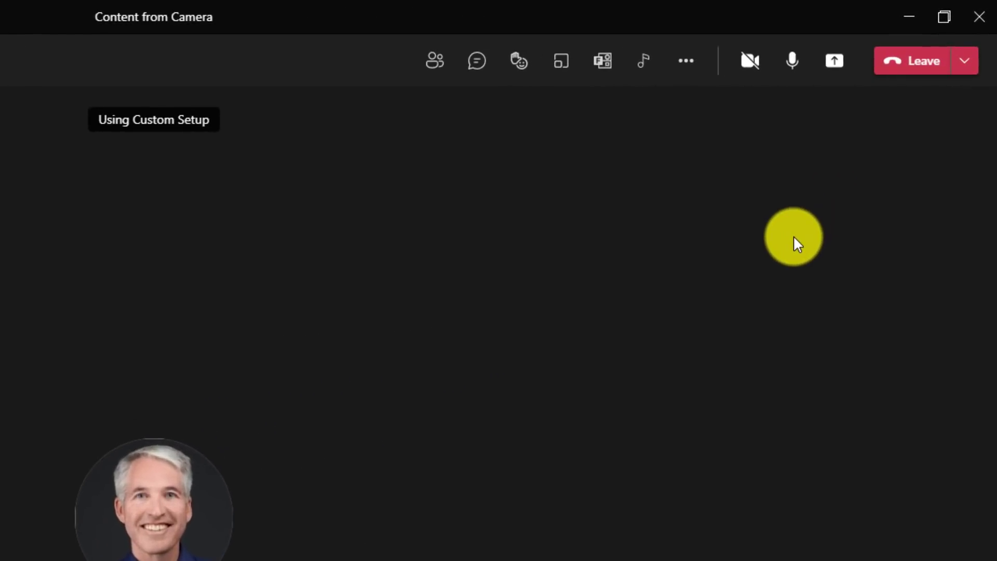
pyautogui.click(643, 65)
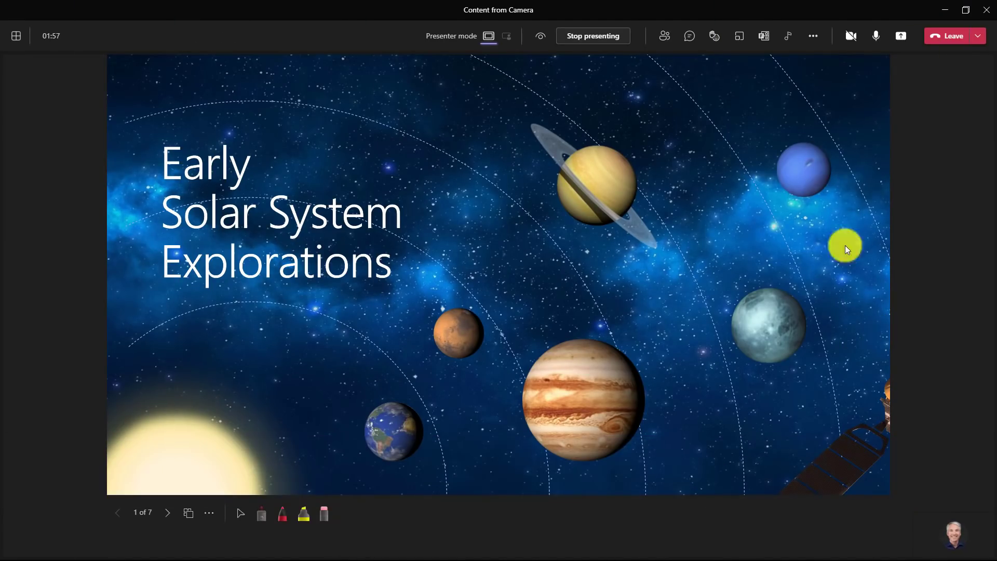
# Step: Start recording the meeting while presenting the solar system slides, and dismiss the recording notice
pyautogui.click(813, 38)
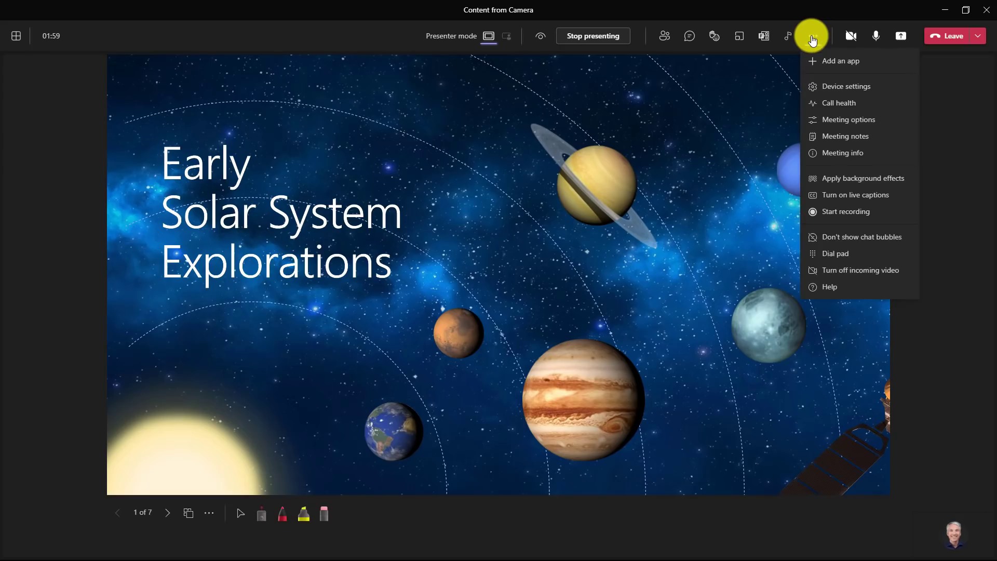
pyautogui.click(886, 209)
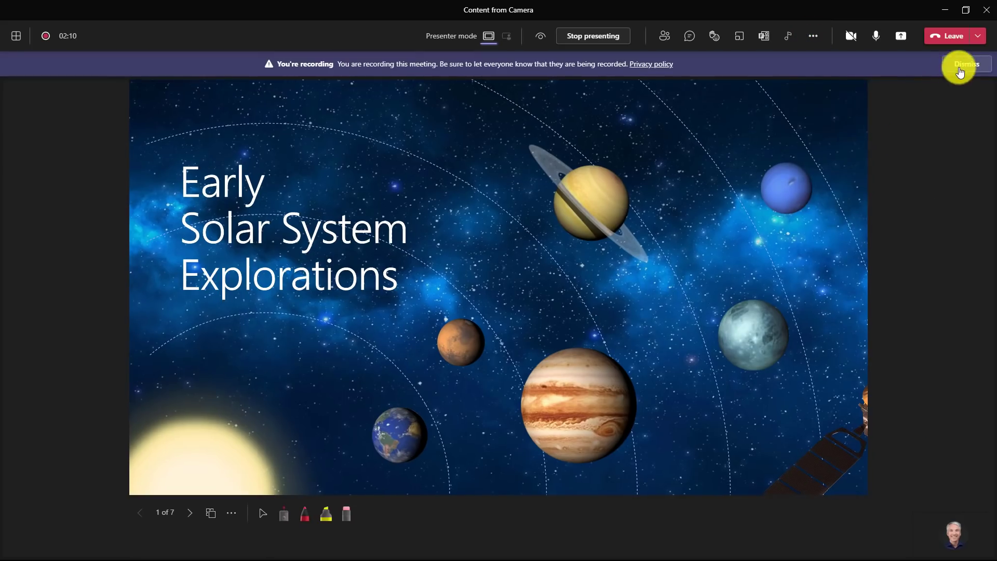
pyautogui.click(961, 72)
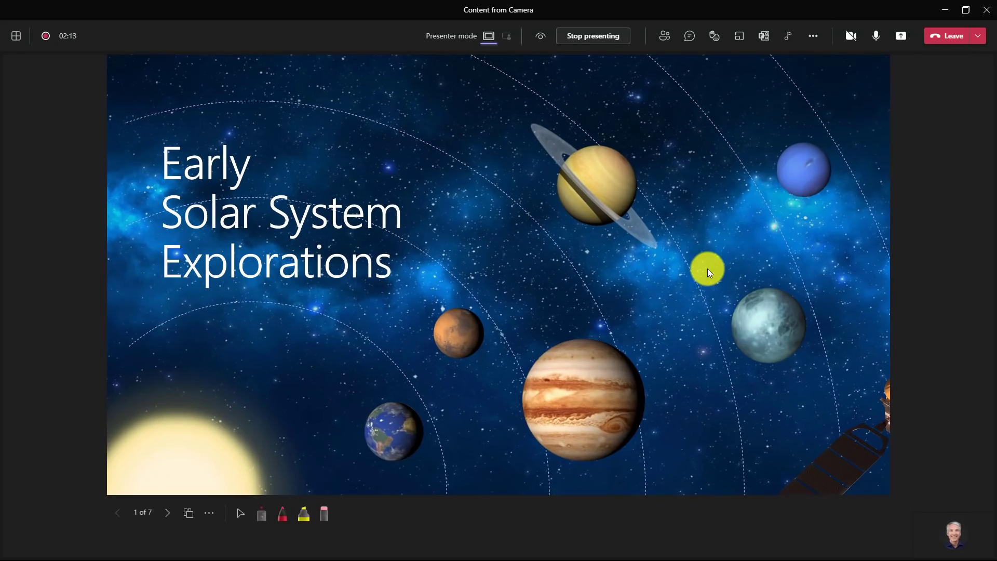
# Step: Advance the shared presentation from the title slide to the 1979: Jupiter slide
pyautogui.click(168, 513)
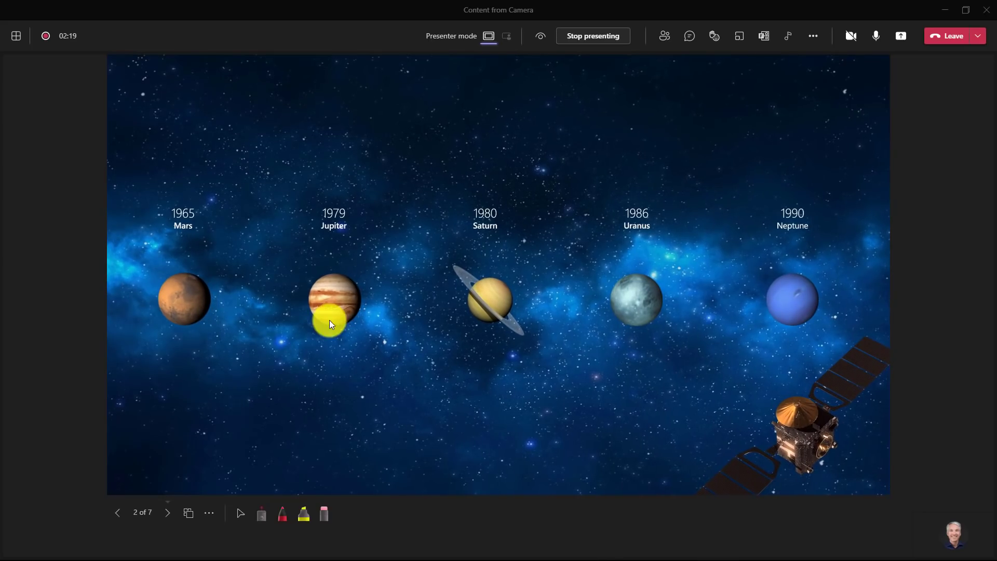
pyautogui.click(167, 515)
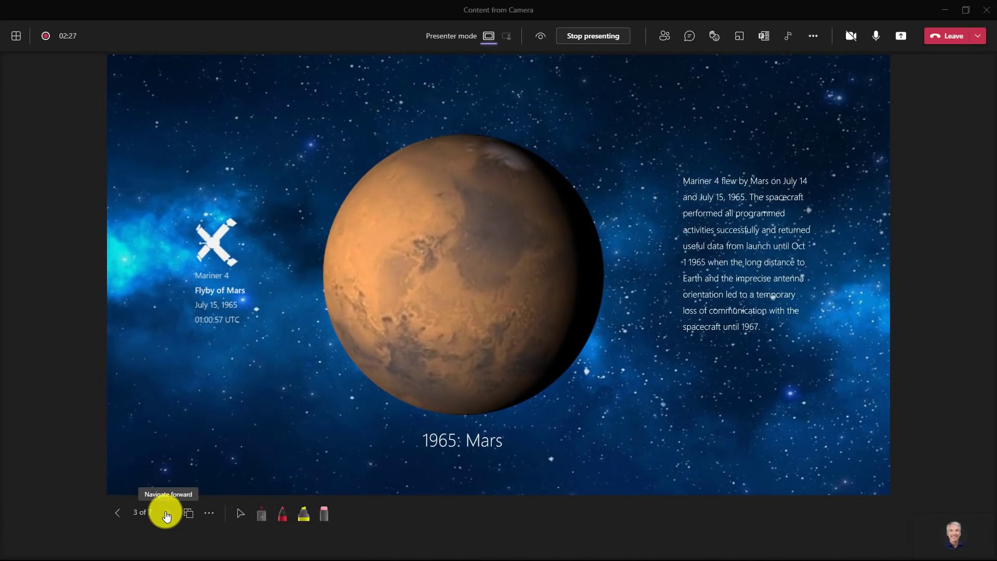
pyautogui.click(167, 514)
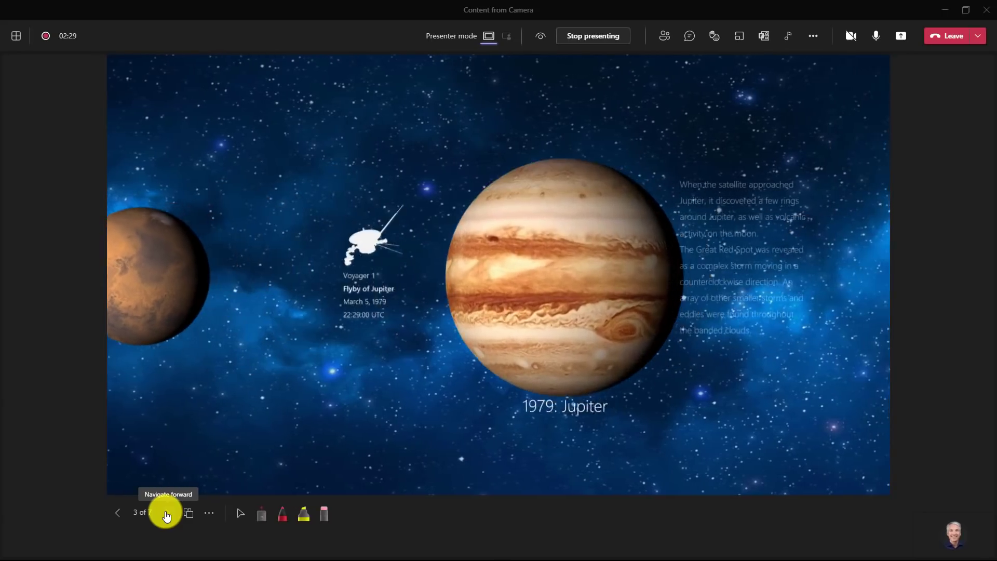
pyautogui.click(167, 515)
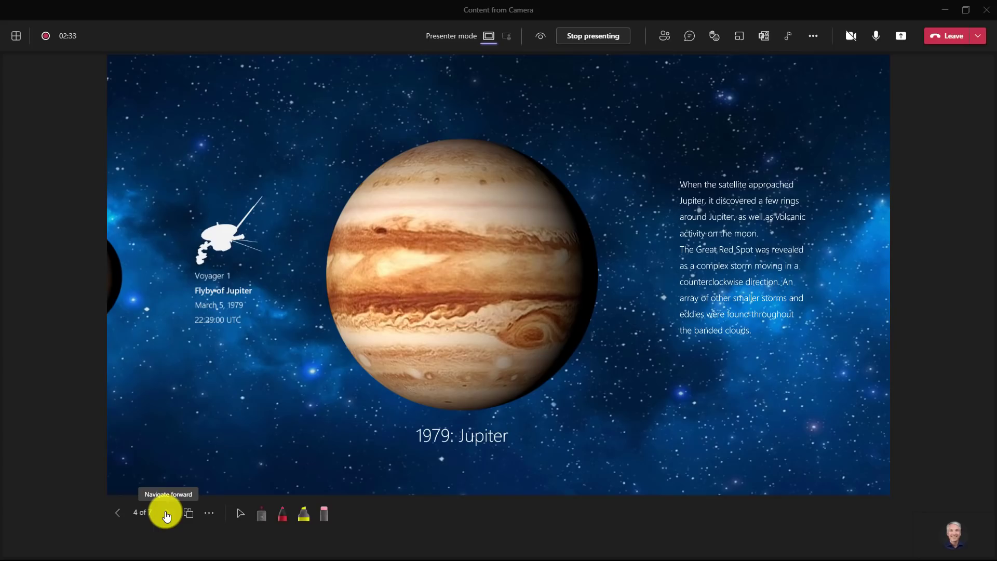
# Step: Stop the meeting recording and confirm stopping it
pyautogui.click(814, 36)
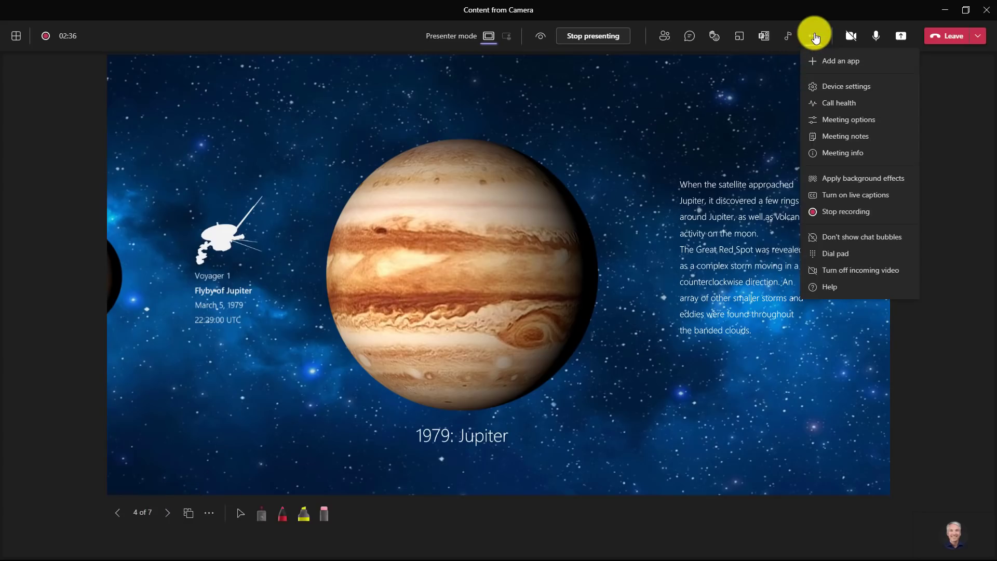
pyautogui.click(855, 211)
pyautogui.click(536, 305)
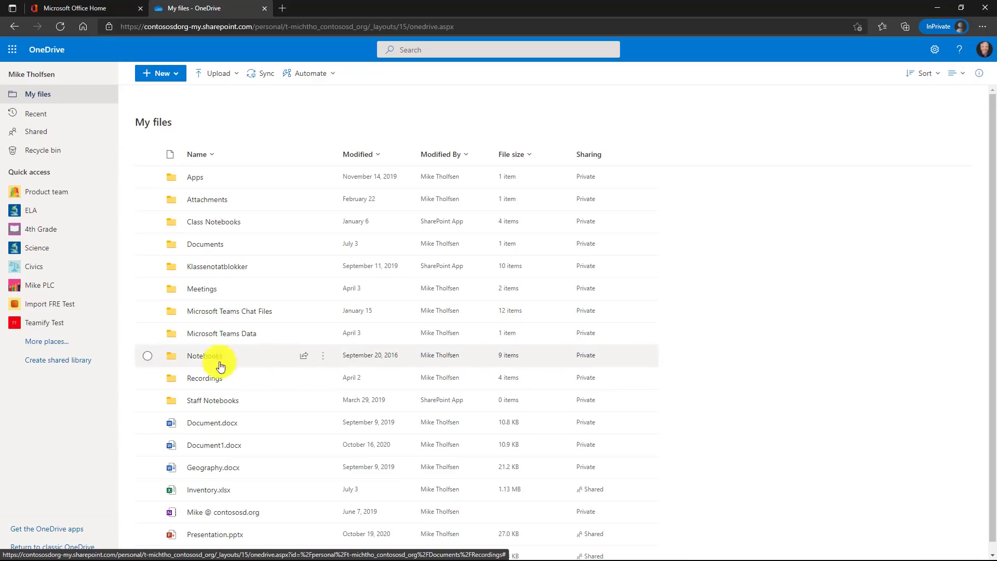
# Step: Open the Content from Camera meeting recording from the Recordings folder in OneDrive and set its playback speed to 2x
pyautogui.click(206, 383)
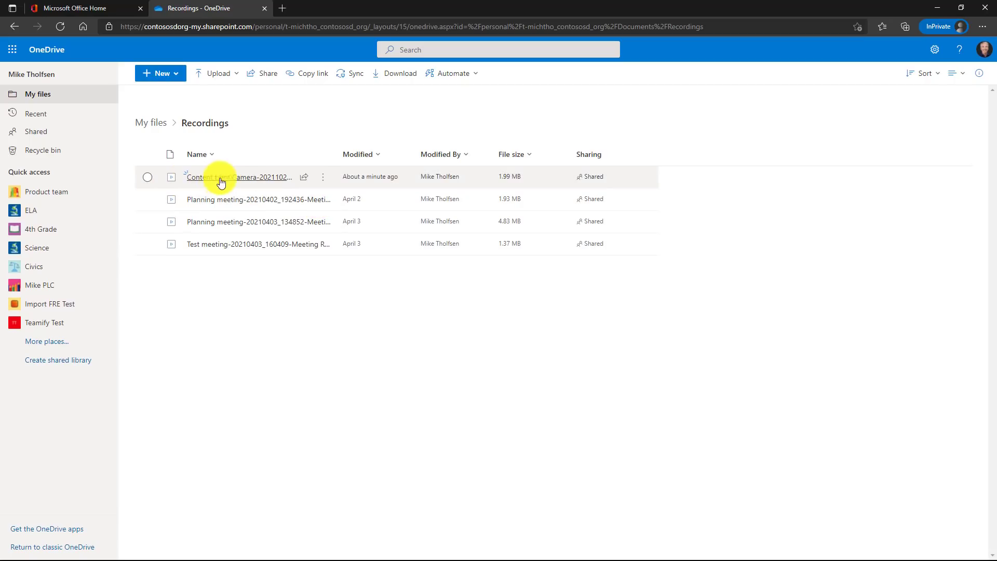
pyautogui.moveTo(281, 182)
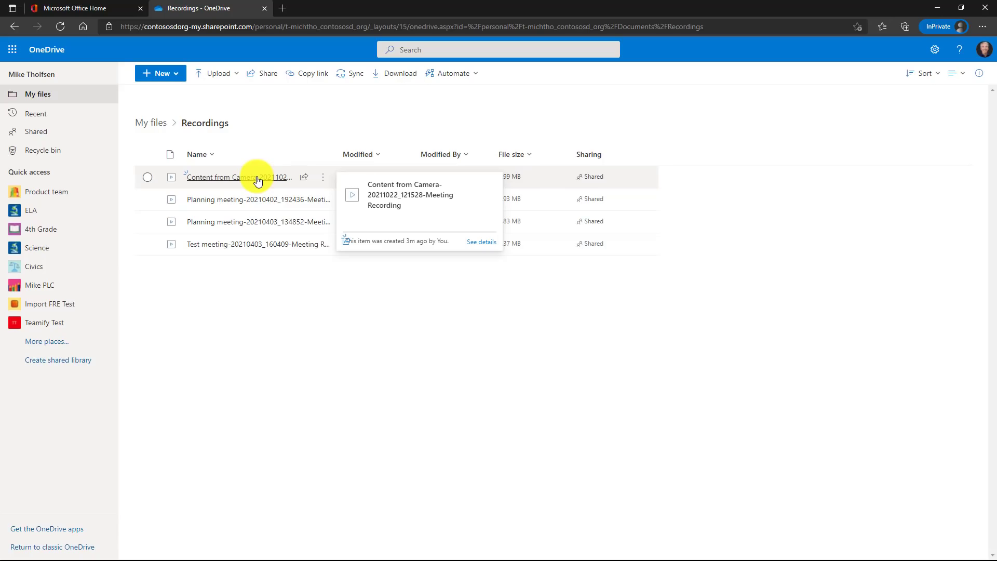
pyautogui.click(258, 180)
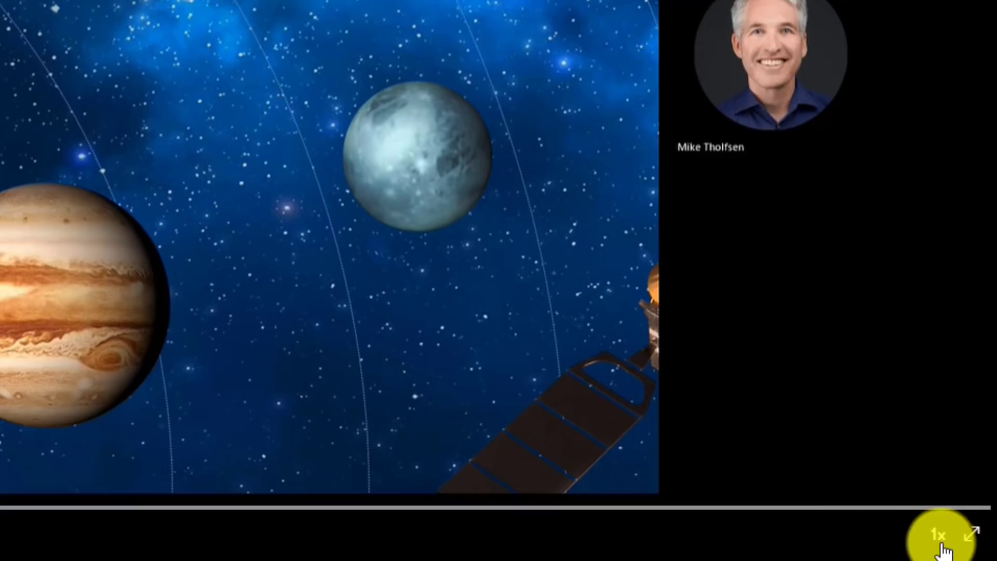
pyautogui.click(941, 542)
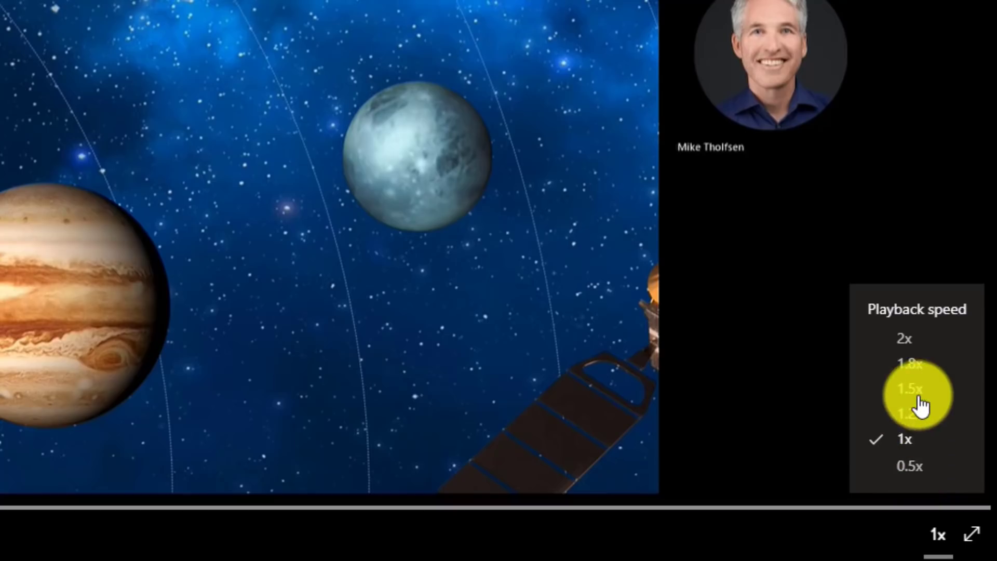
pyautogui.click(906, 345)
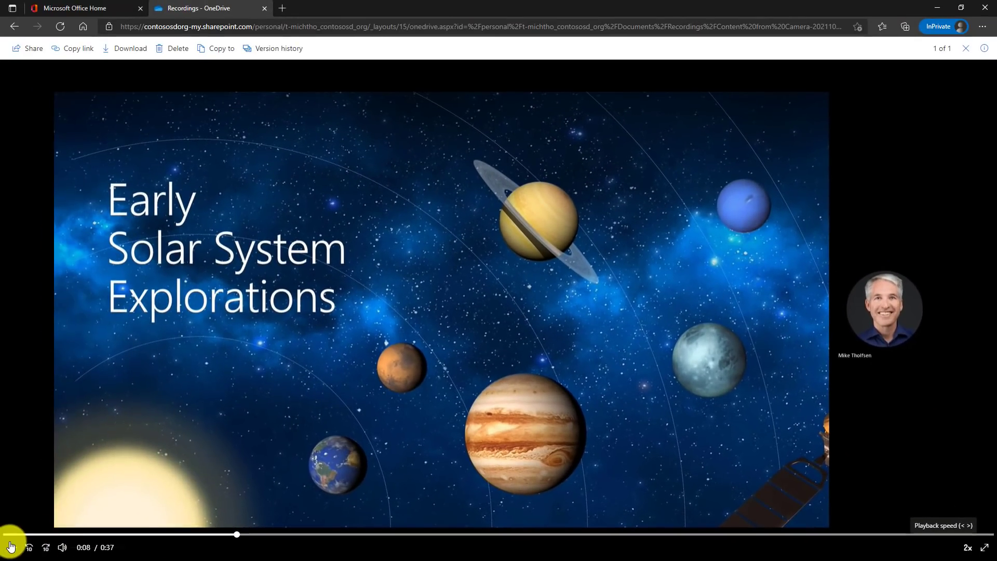
# Step: Play part of the recording at 2x, set the playback speed to 1.5x and play another part
pyautogui.click(10, 546)
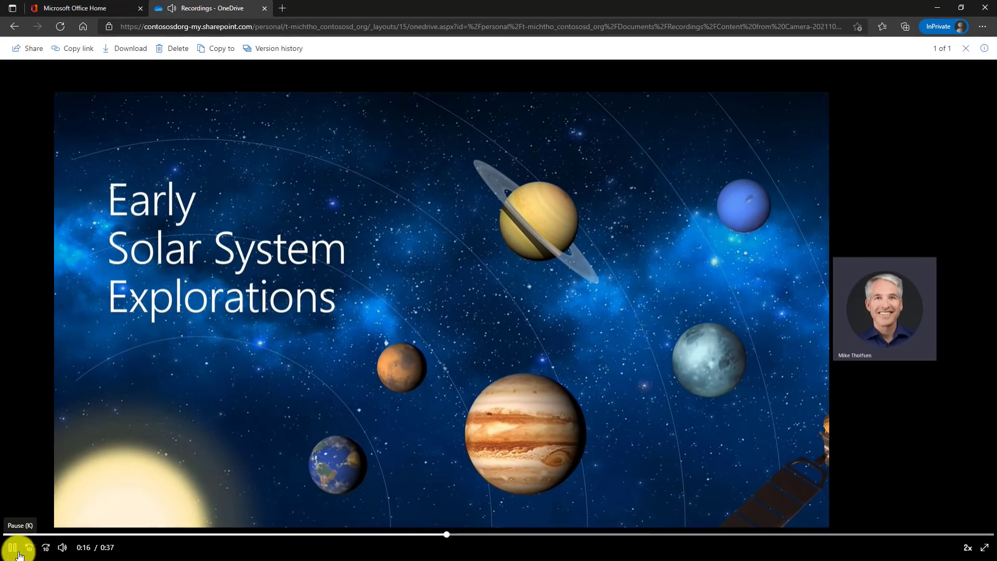
pyautogui.click(13, 547)
pyautogui.click(969, 550)
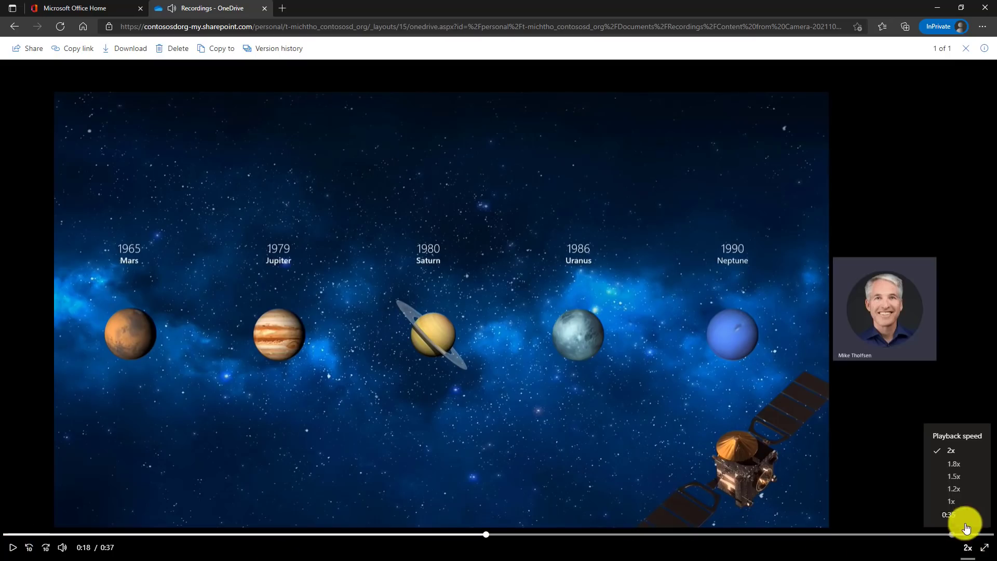
pyautogui.click(958, 475)
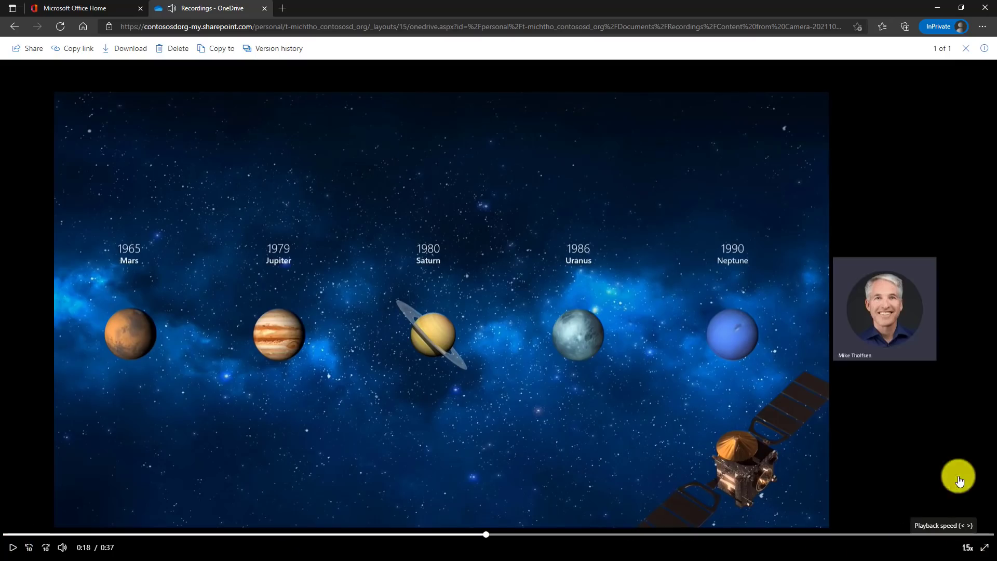
pyautogui.click(13, 548)
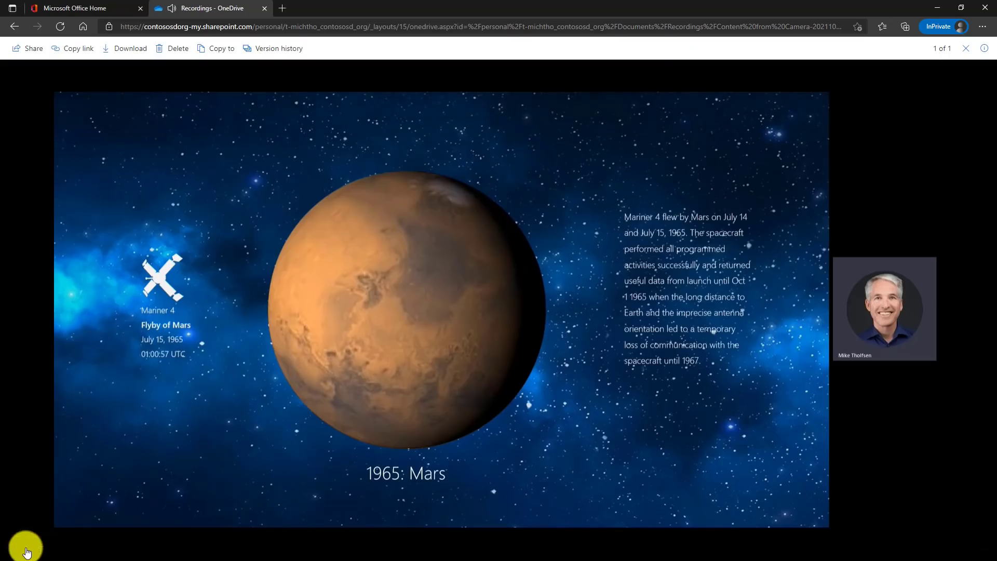
pyautogui.click(13, 548)
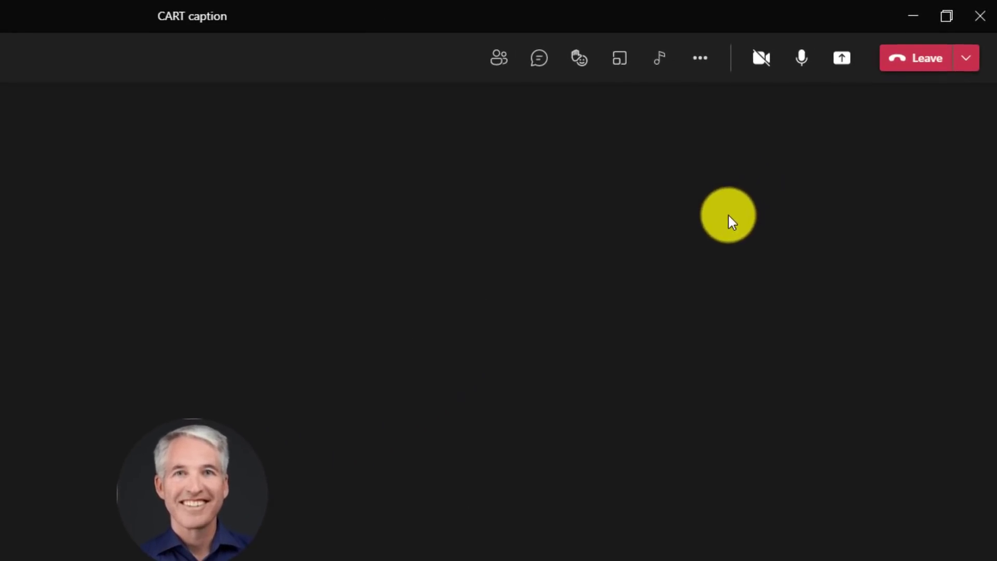
# Step: Turn on Provide CART Captions in the CART caption meeting's options and copy the captions URL link
pyautogui.click(702, 59)
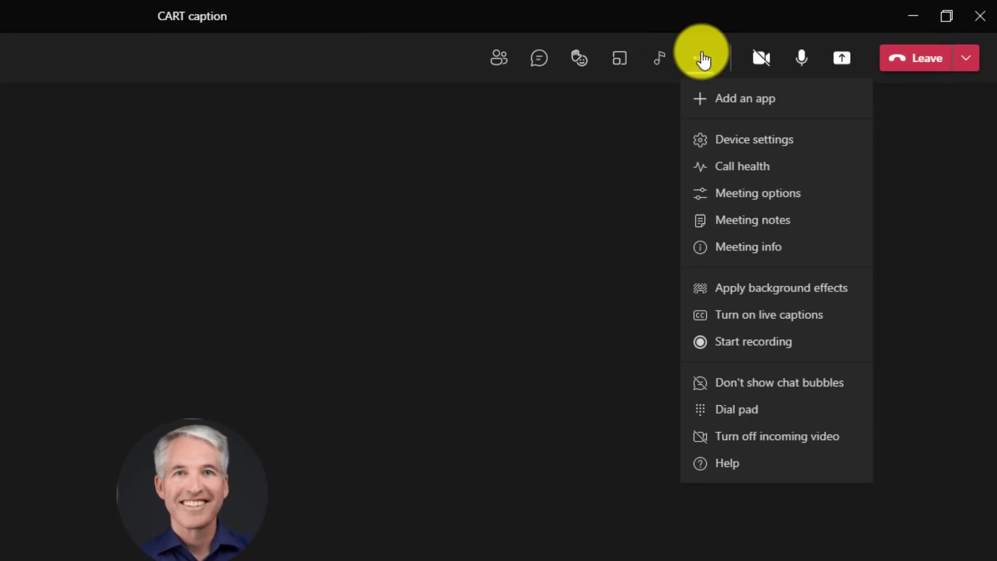
pyautogui.click(826, 196)
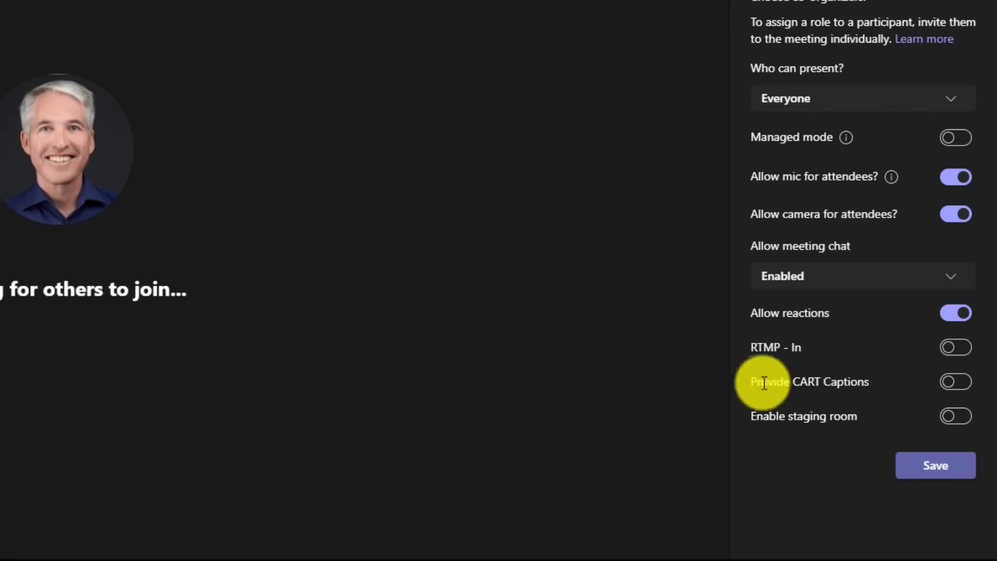
pyautogui.click(956, 389)
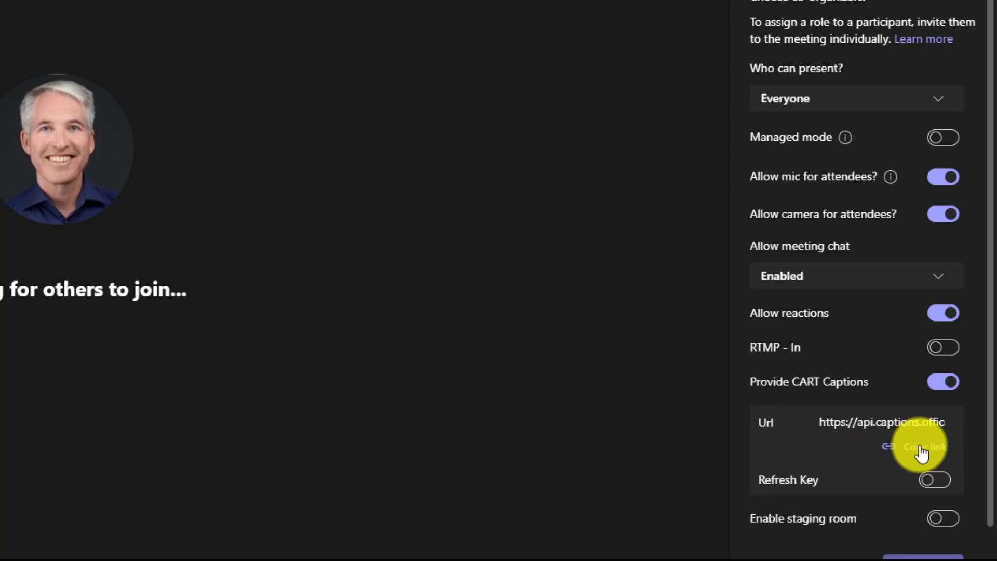
pyautogui.scroll(-1, 915, 430)
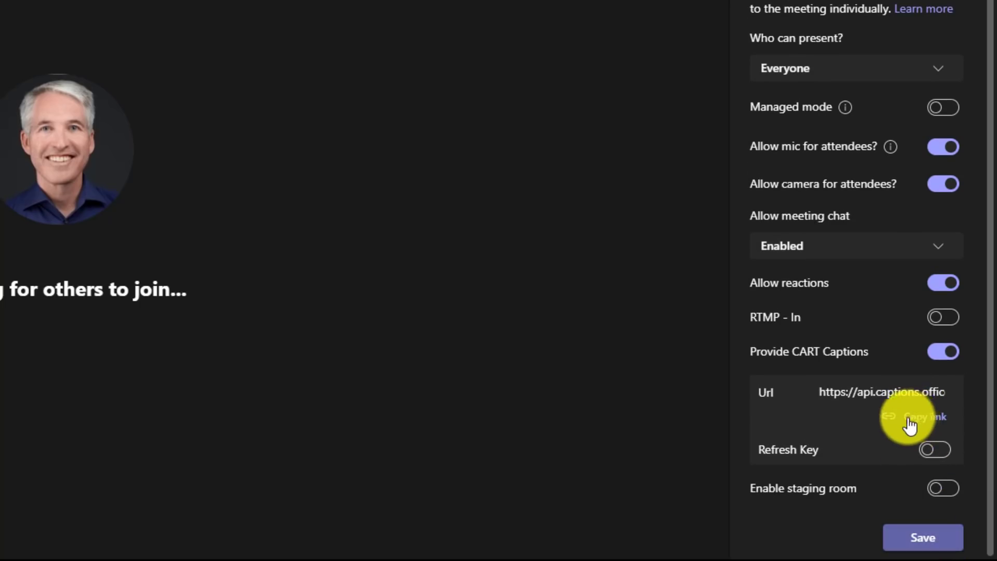
pyautogui.click(932, 425)
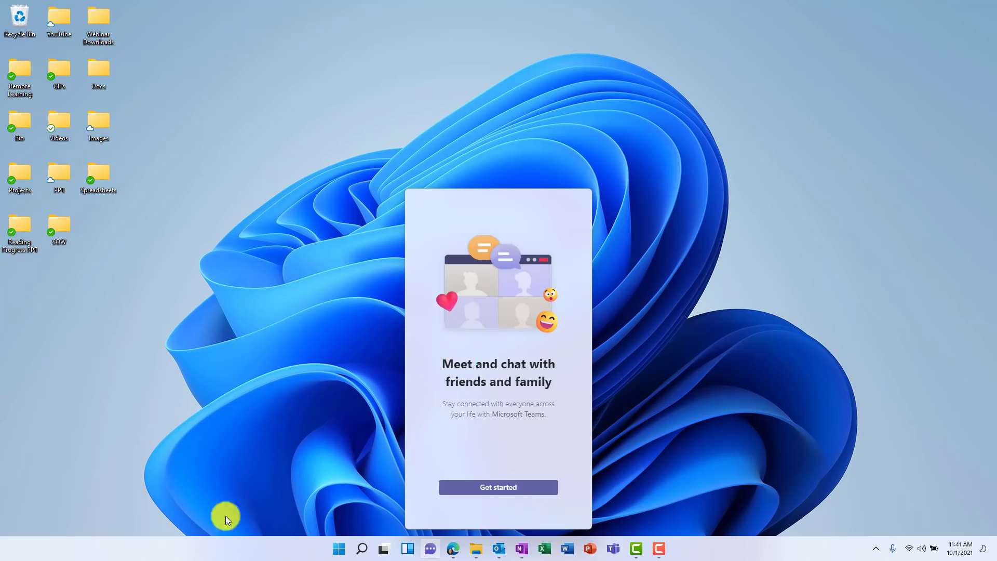
# Step: Set up the personal Teams app in Windows with the listed account and accept the suggested profile details
pyautogui.click(499, 488)
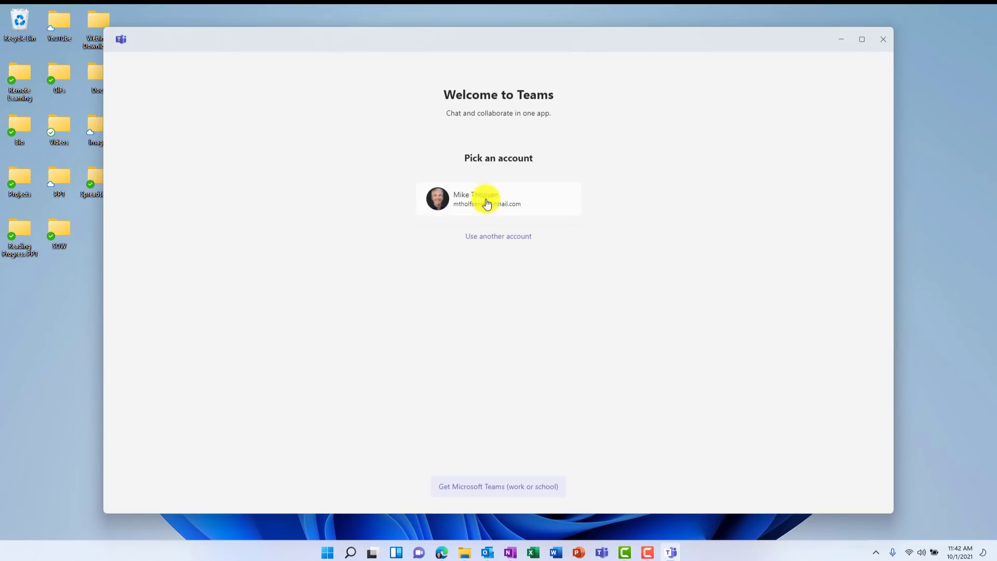
pyautogui.click(461, 202)
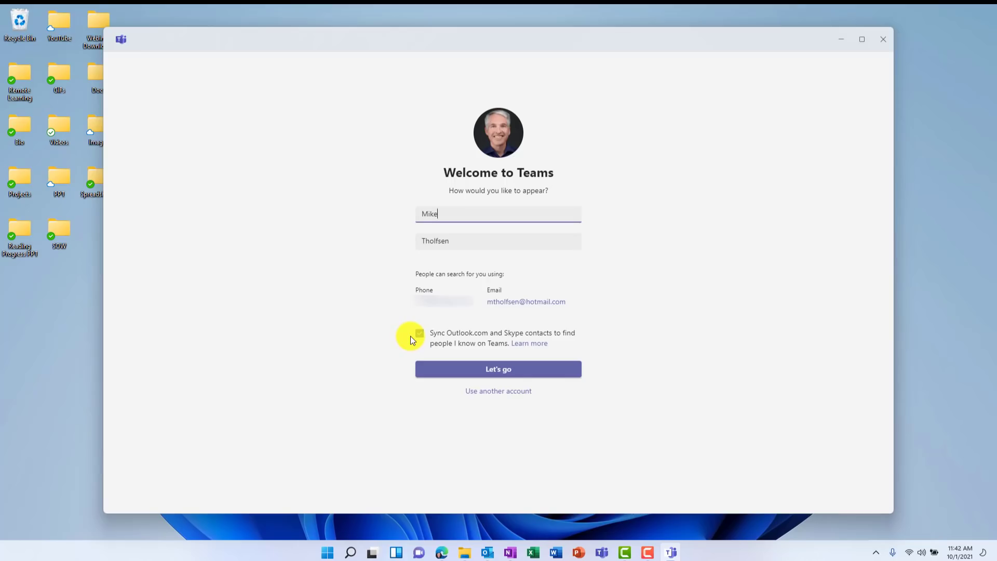
pyautogui.click(526, 374)
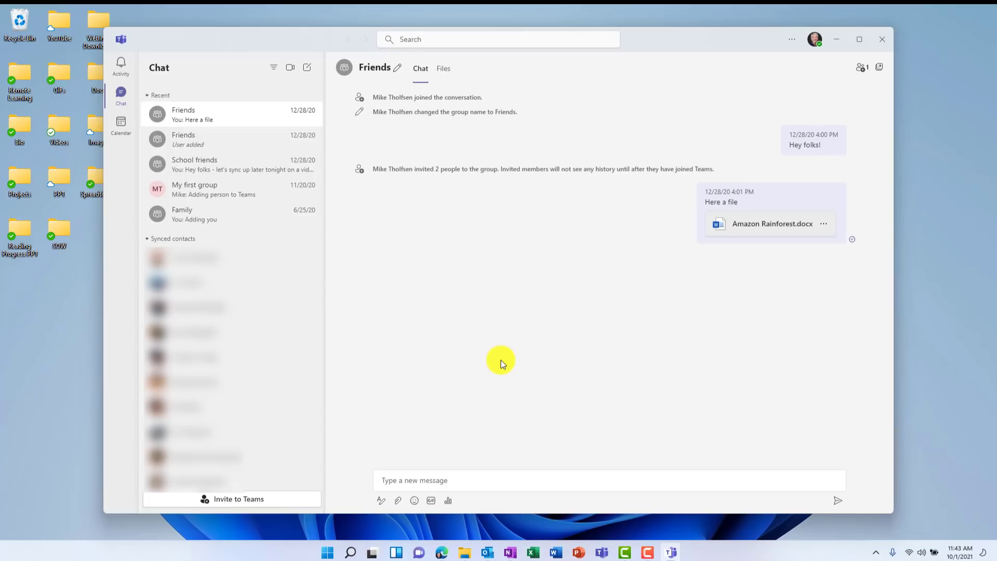
# Step: Look through the Activity feed, the chat list and the calendar of the personal Teams app
pyautogui.click(122, 66)
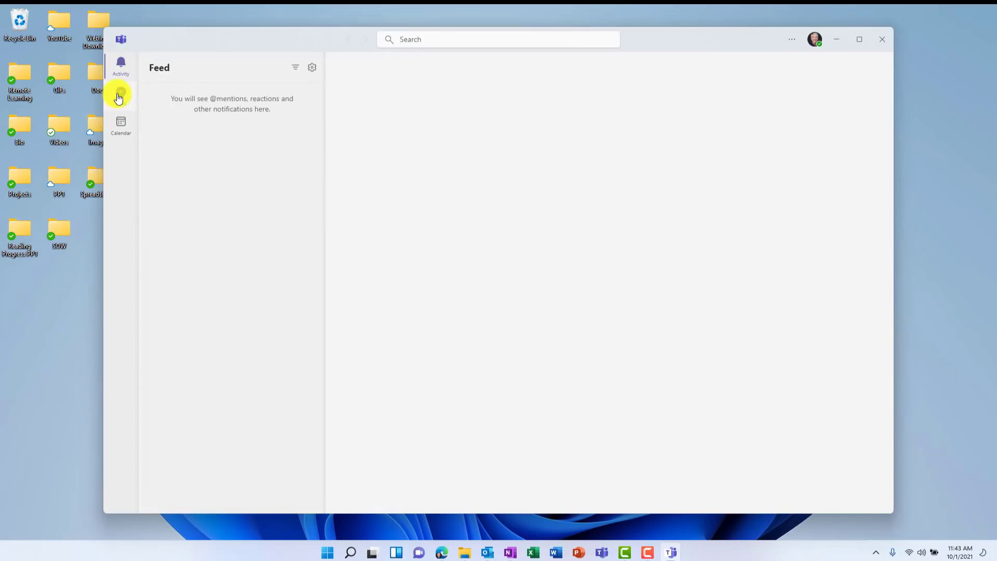
pyautogui.click(119, 96)
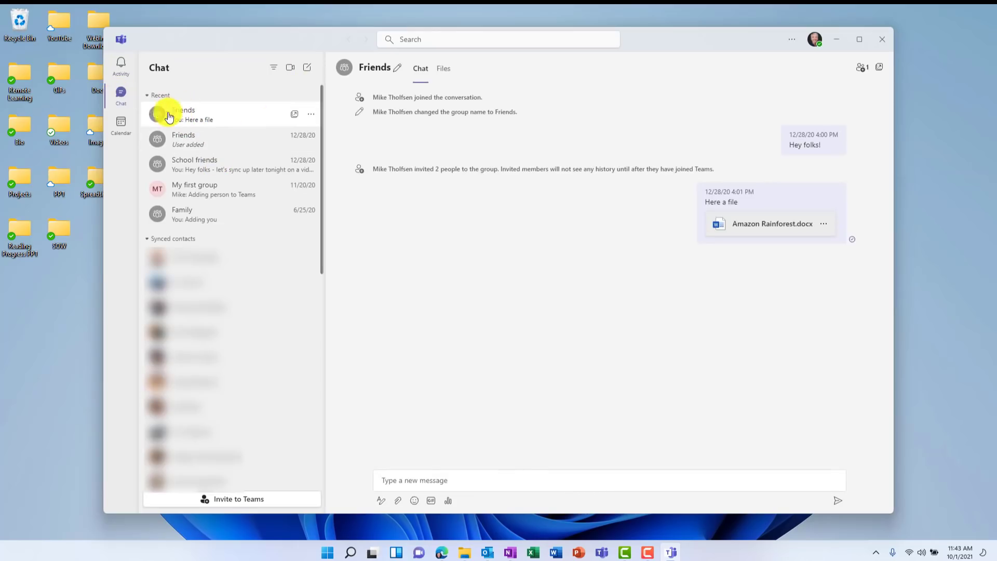
pyautogui.click(121, 130)
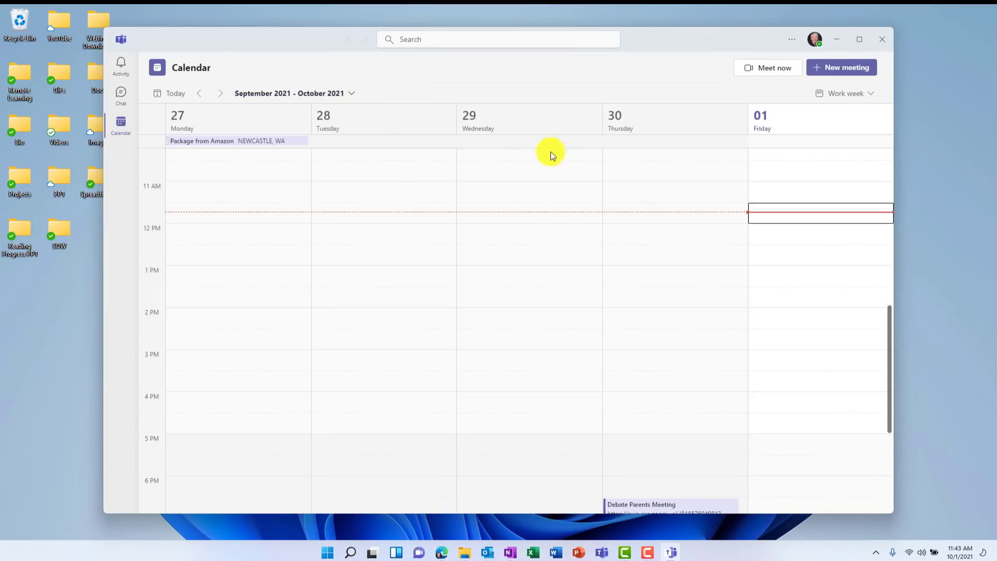
# Step: Start an instant meeting from the calendar and join with microphone and camera on and the background set to Blur
pyautogui.click(768, 69)
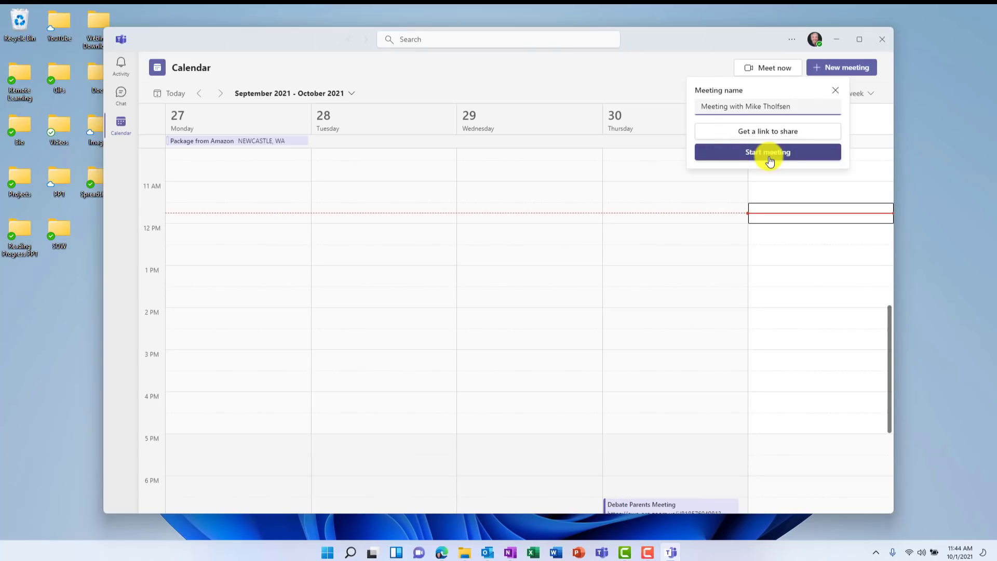
pyautogui.click(770, 159)
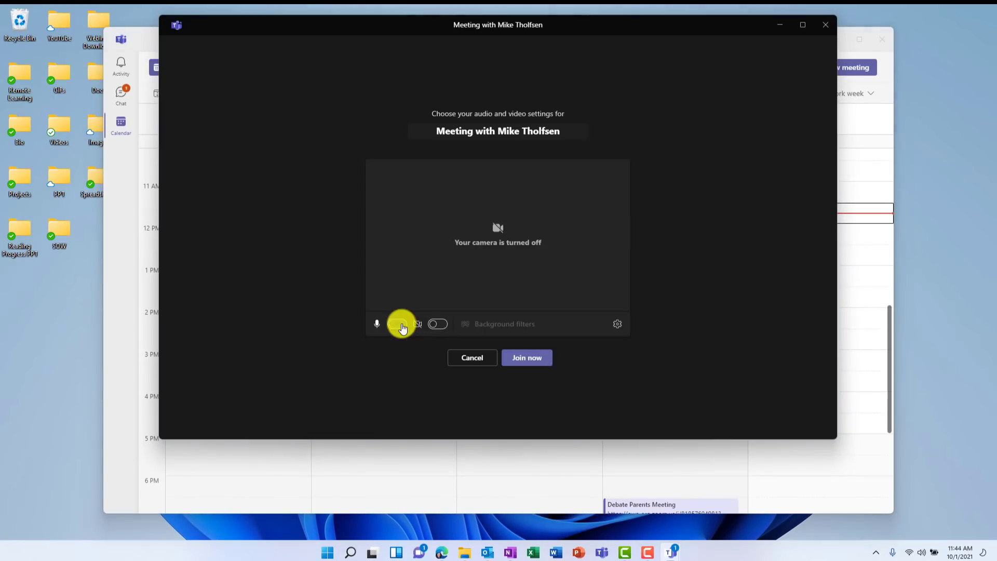
pyautogui.click(398, 323)
pyautogui.click(438, 324)
pyautogui.click(524, 325)
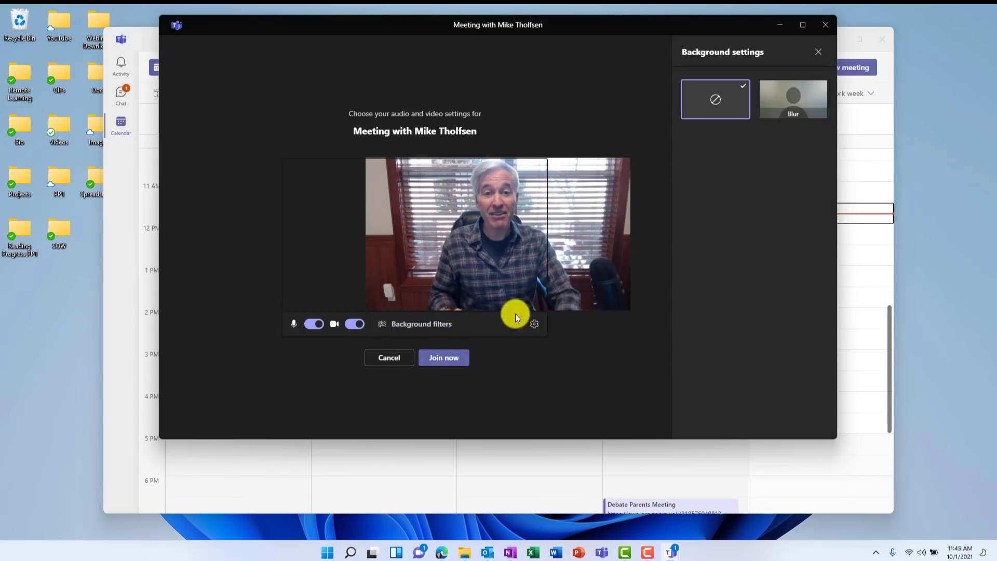
pyautogui.click(783, 106)
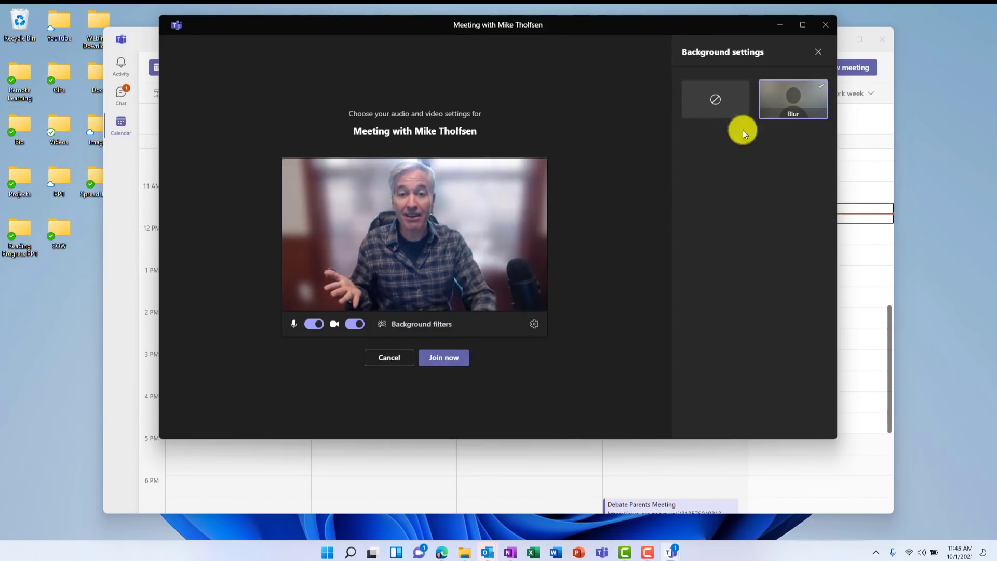
pyautogui.click(451, 357)
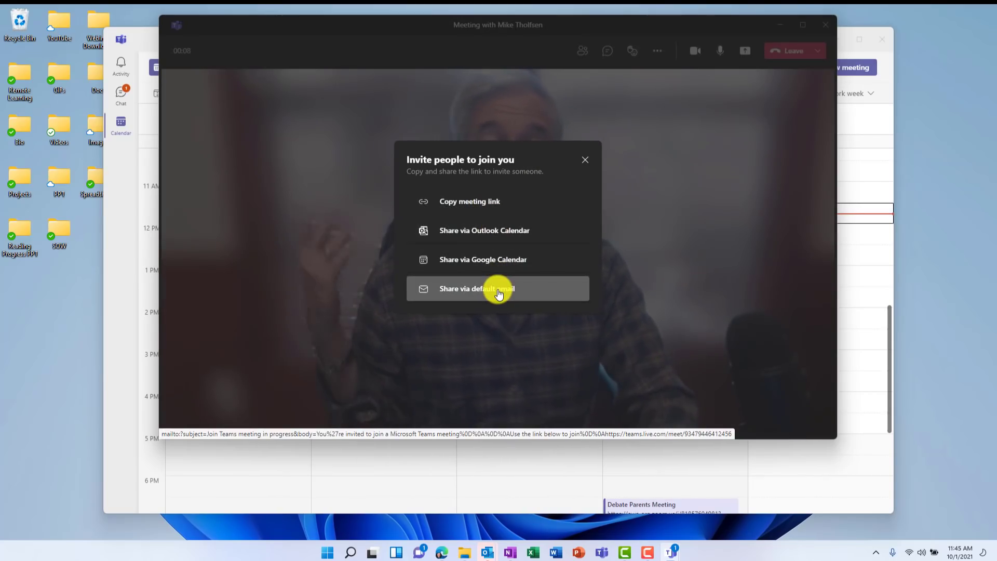
# Step: Dismiss the invitation dialog and leave the meeting after viewing its additional options
pyautogui.click(584, 160)
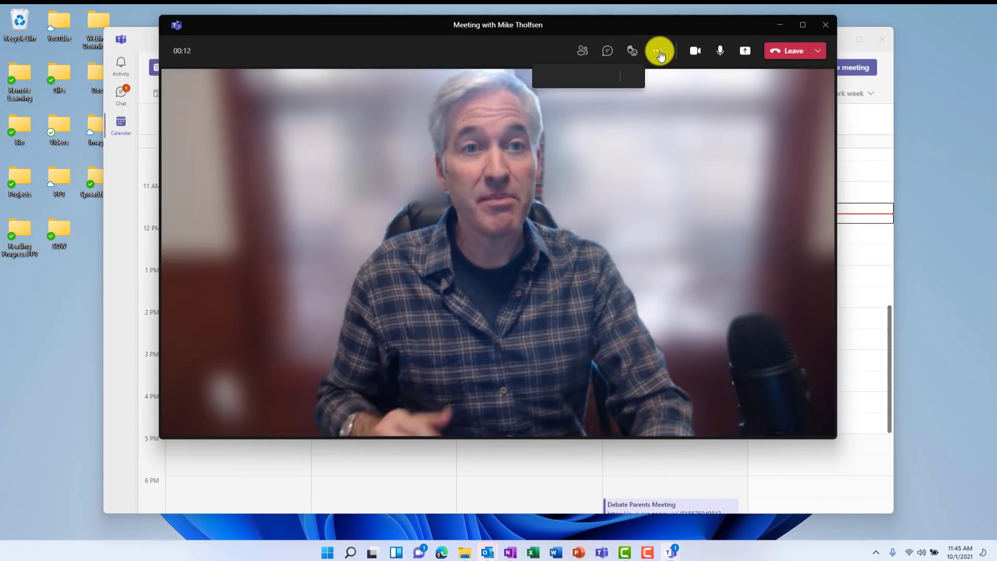
pyautogui.click(659, 51)
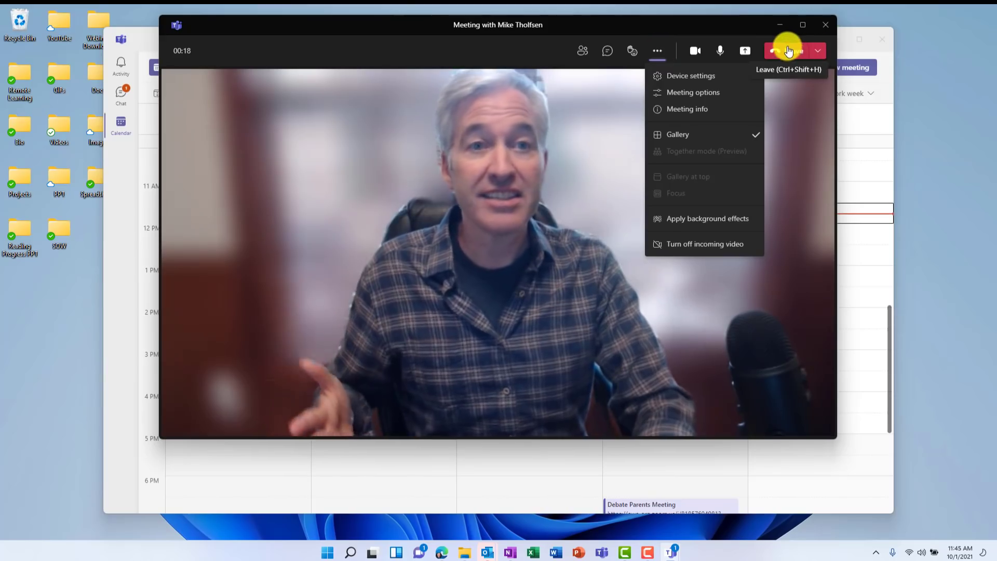
pyautogui.click(812, 52)
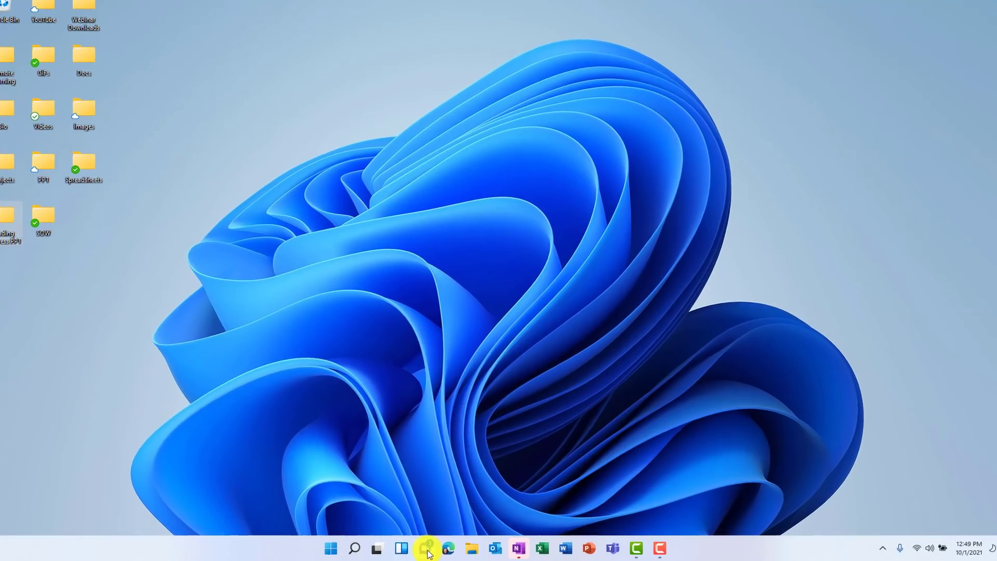
# Step: Preview the first recent contact's conversation from the taskbar chat flyout and try its Chat and Meet options
pyautogui.click(433, 550)
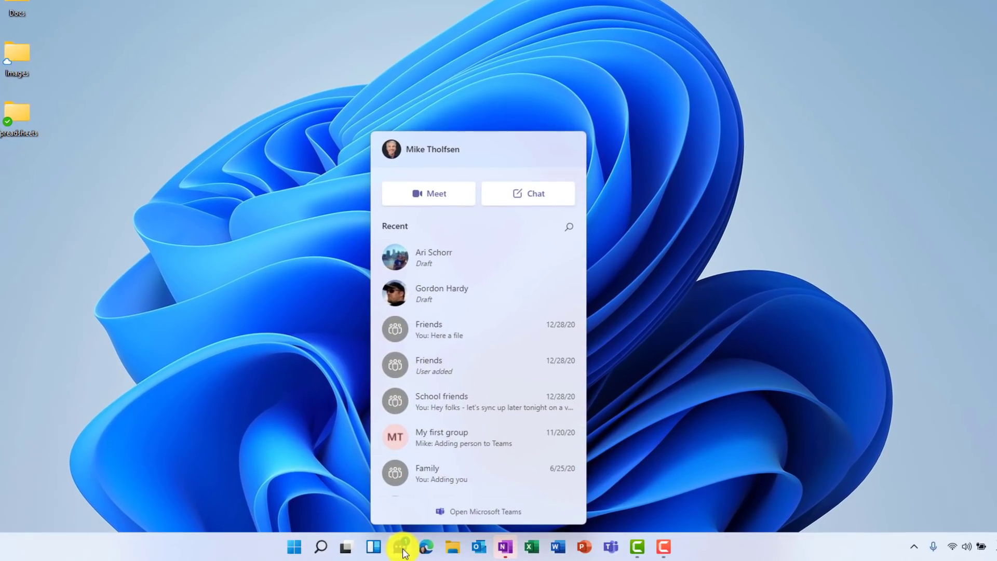
pyautogui.click(443, 255)
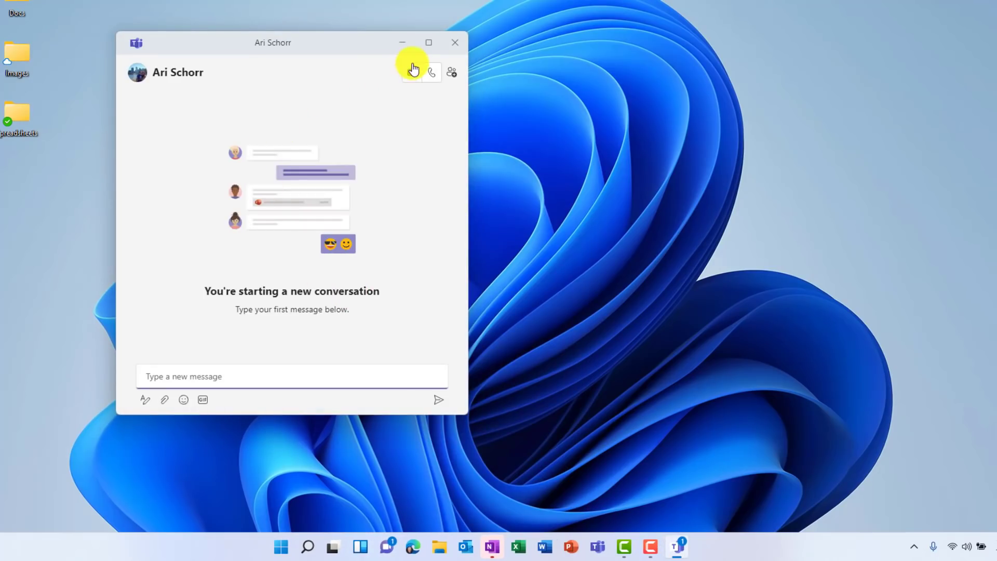
pyautogui.click(457, 51)
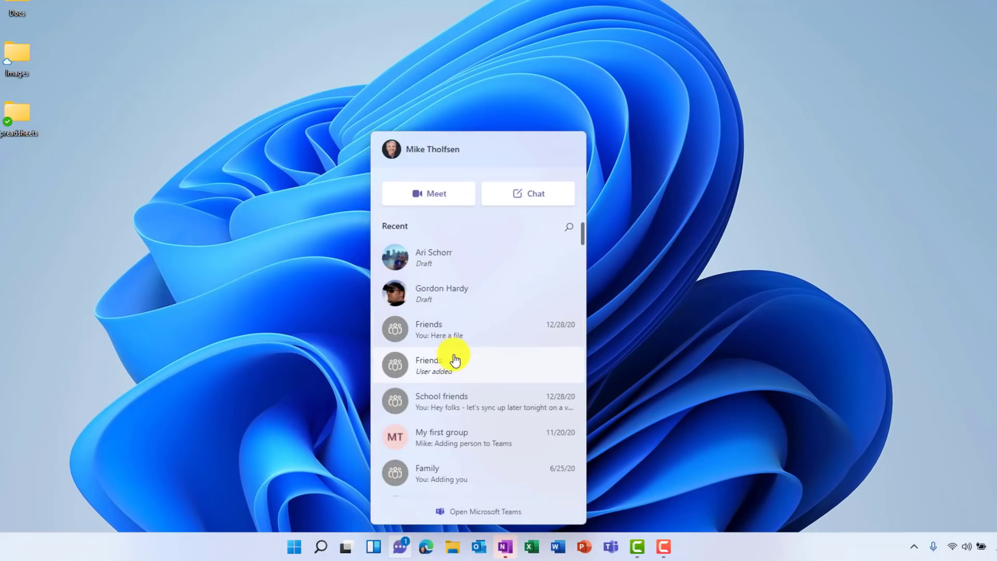
pyautogui.click(529, 197)
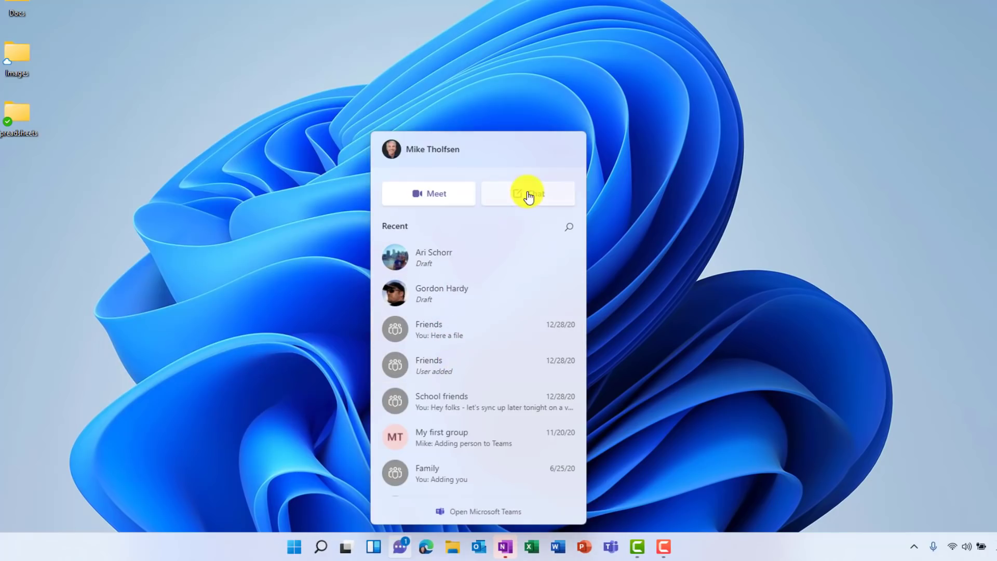
pyautogui.click(436, 195)
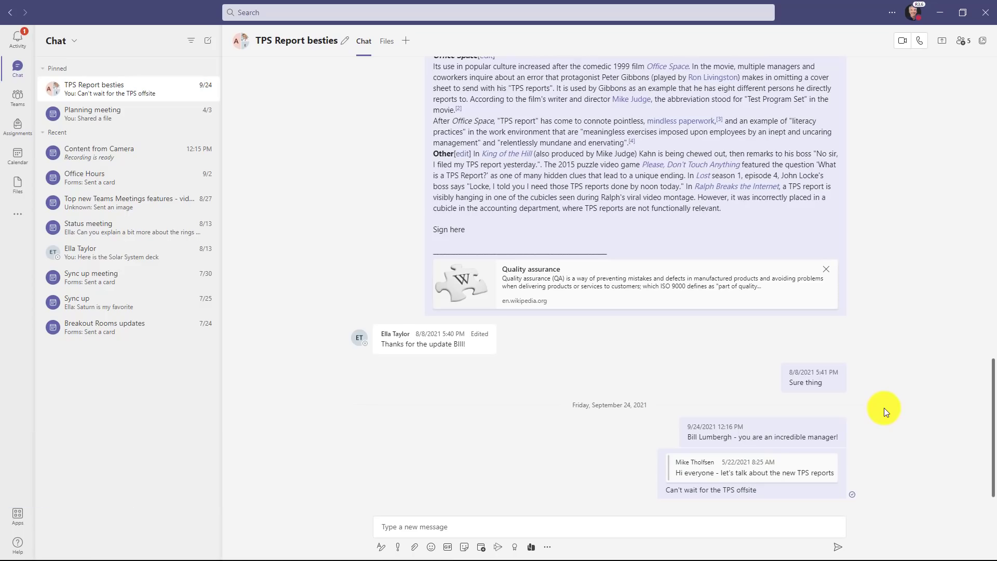
# Step: Examine the options menu of the first message in the TPS Report besties chat, moving through its entries, and close it
pyautogui.scroll(15, 884, 408)
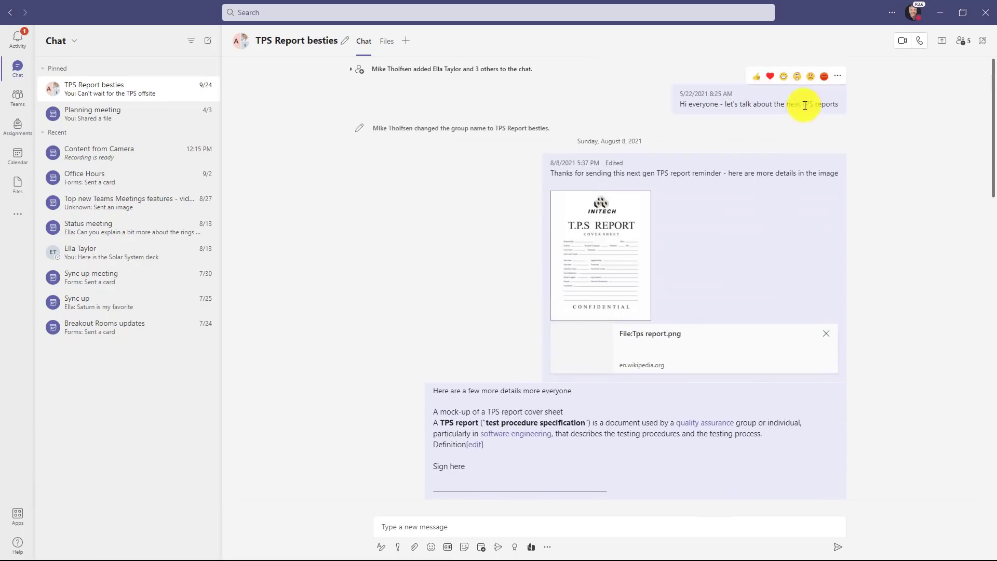
pyautogui.hotkey('shift', 'F10')
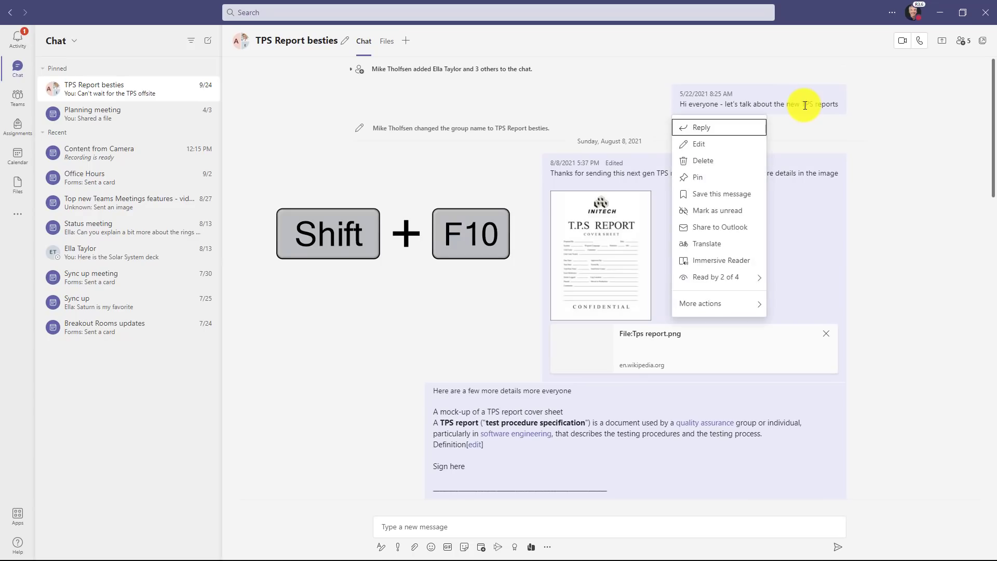
pyautogui.press('Down')
pyautogui.press('Down')
pyautogui.press('Down')
pyautogui.press('Down')
pyautogui.press('Down')
pyautogui.press('Down')
pyautogui.press('Down')
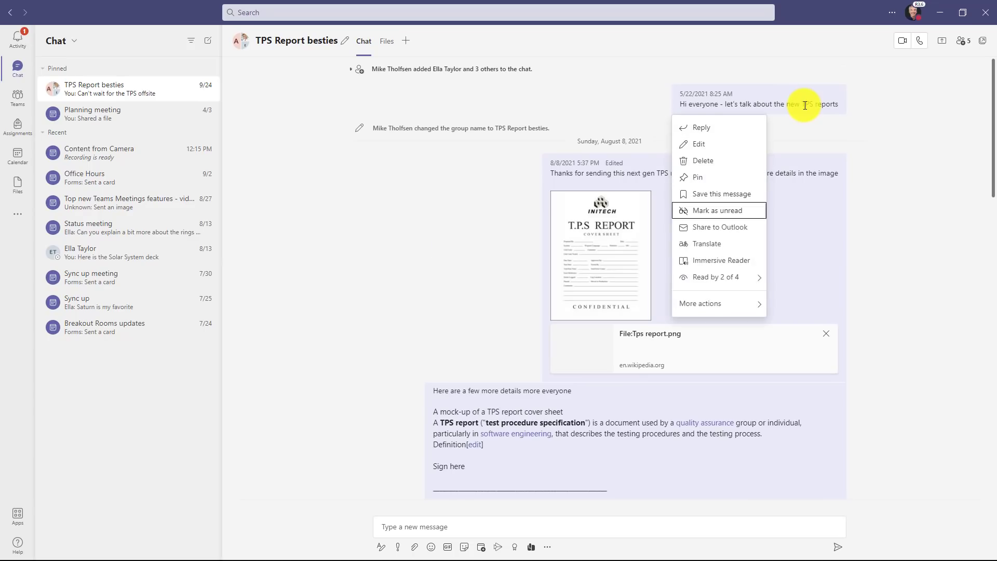
pyautogui.press('Up')
pyautogui.press('Up')
pyautogui.press('Up')
pyautogui.press('Up')
pyautogui.press('Up')
pyautogui.press('Up')
pyautogui.press('Up')
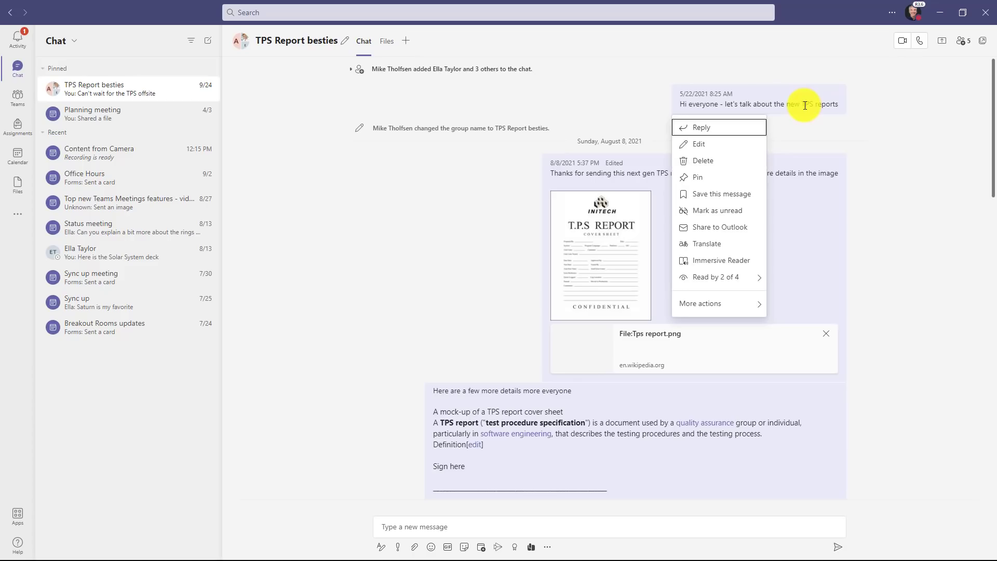
pyautogui.press('Escape')
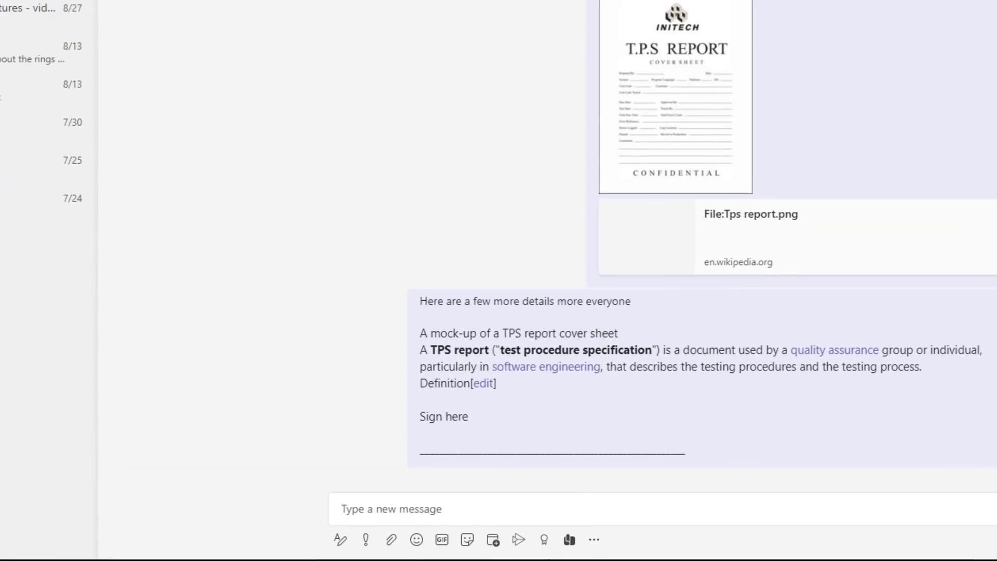
# Step: Put the keyboard focus in the message compose box and move it through the formatting and send controls to search and settings
pyautogui.hotkey('ctrl', 'shift', 'r')
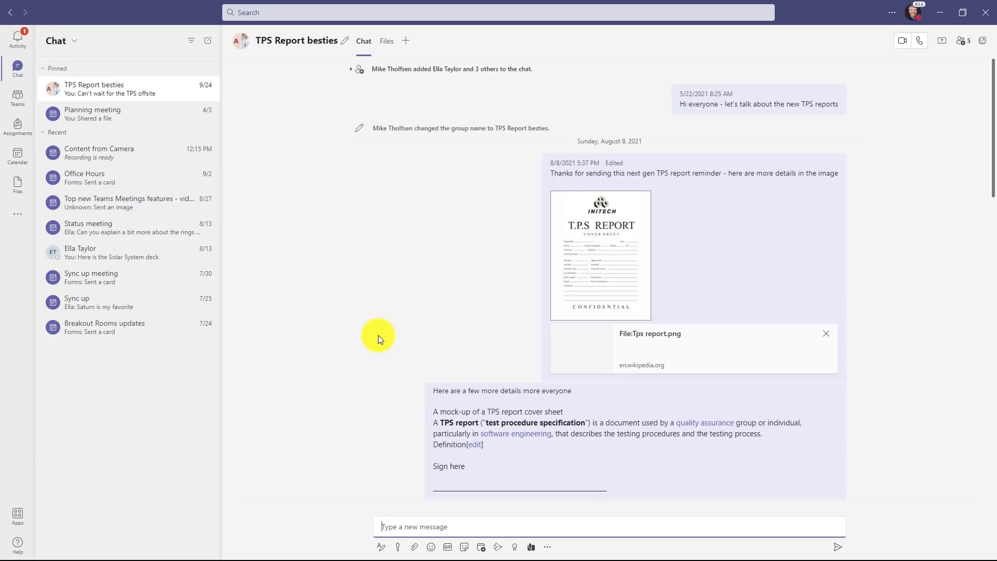
pyautogui.press('Tab')
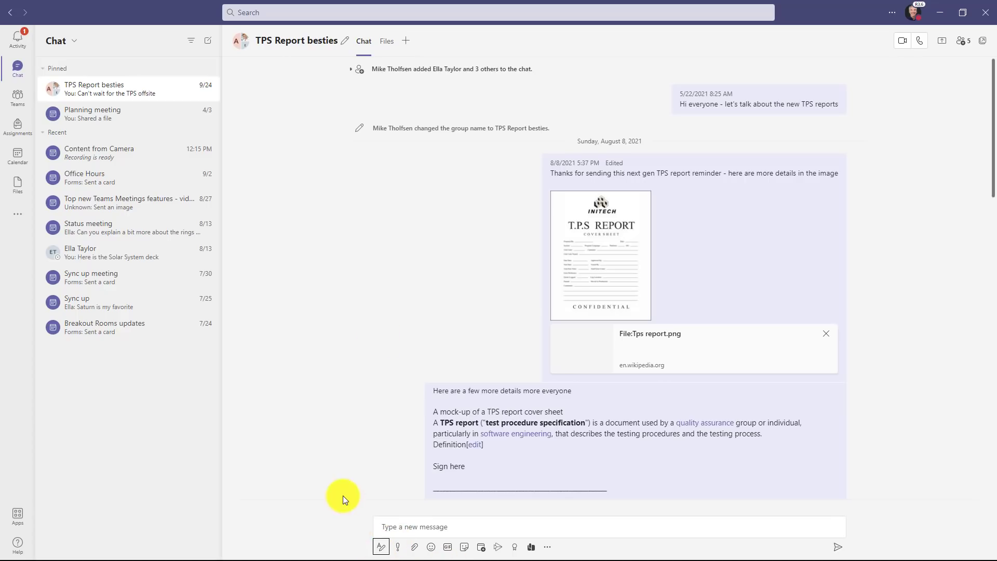
pyautogui.press('Tab')
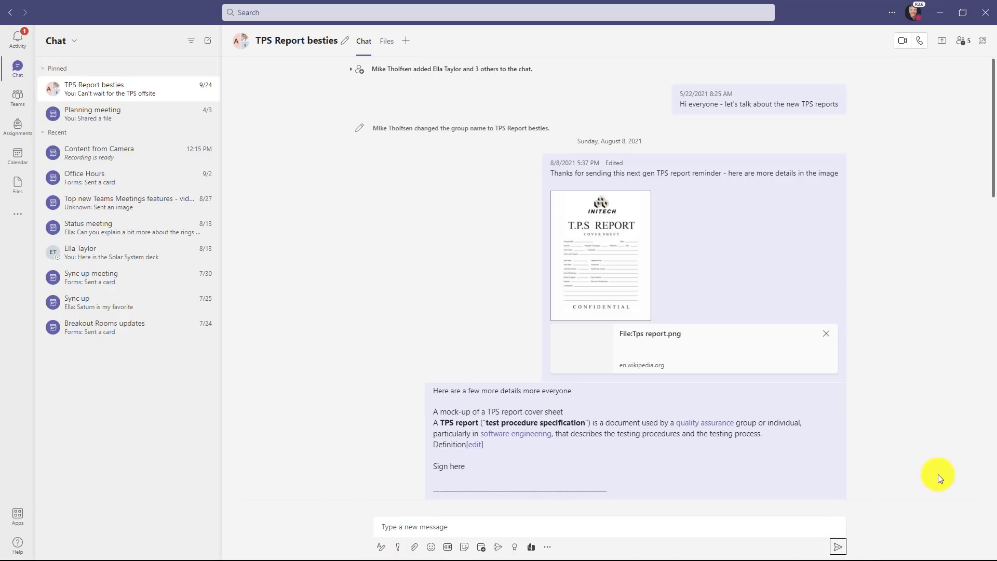
pyautogui.press('Tab')
pyautogui.press('Tab')
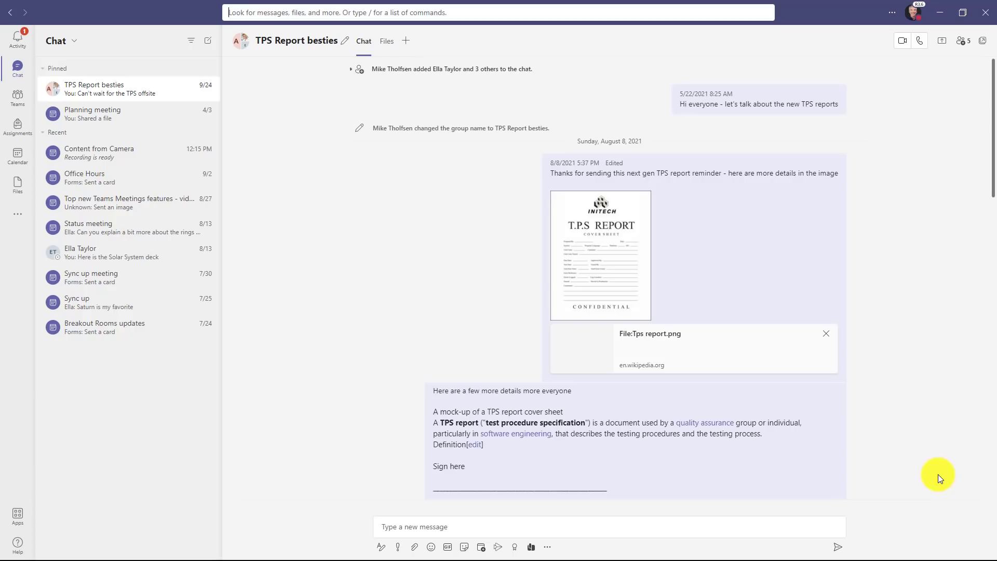
pyautogui.press('Tab')
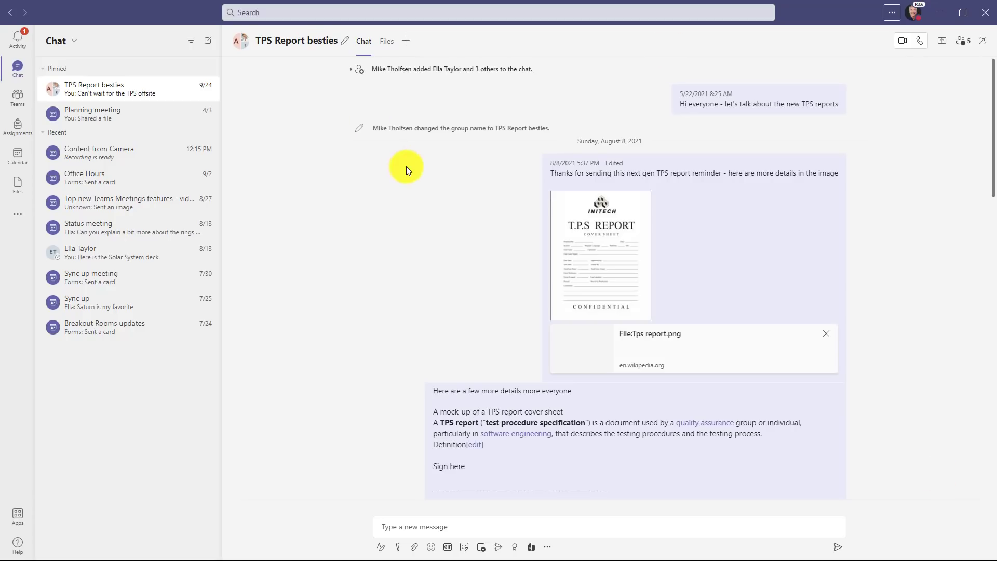
# Step: Move the keyboard focus onward to the chat header's video call and participants controls, and step it backward again
pyautogui.press('Tab')
pyautogui.press('Tab')
pyautogui.press('Tab')
pyautogui.press('Tab')
pyautogui.press('Tab')
pyautogui.press('Tab')
pyautogui.press('Tab')
pyautogui.press('Tab')
pyautogui.press('Tab')
pyautogui.press('Tab')
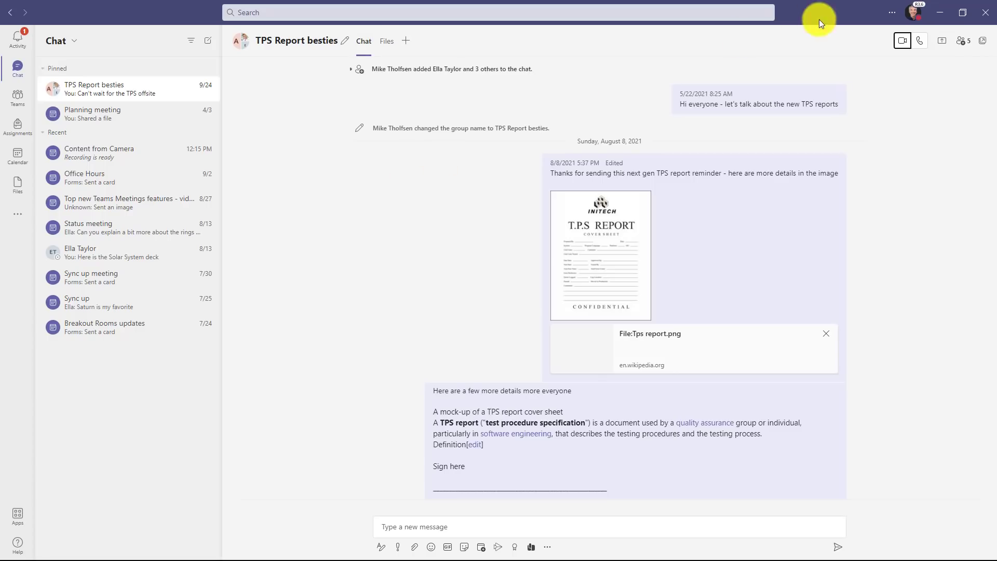
pyautogui.press('Tab')
pyautogui.press('Tab')
pyautogui.press('Tab')
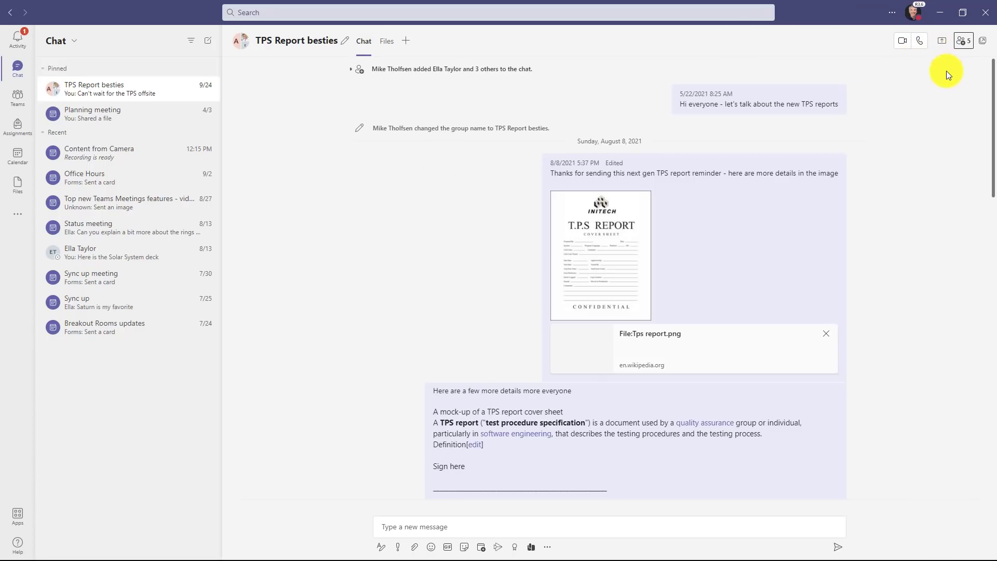
pyautogui.hotkey('shift', 'Tab')
pyautogui.hotkey('shift', 'Tab')
pyautogui.hotkey('shift', 'Tab')
pyautogui.hotkey('shift', 'Tab')
pyautogui.hotkey('shift', 'Tab')
pyautogui.hotkey('shift', 'Tab')
pyautogui.hotkey('shift', 'Tab')
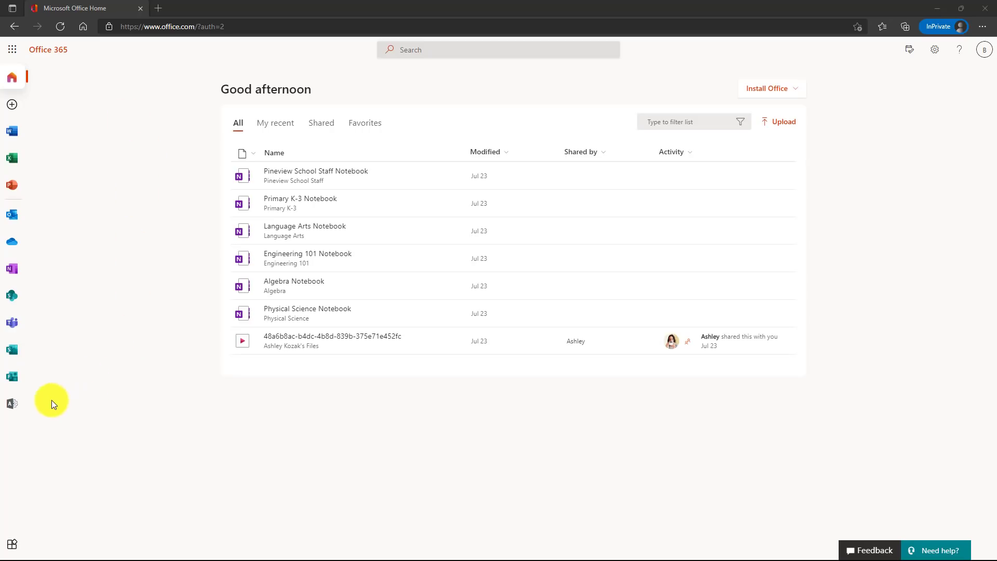
# Step: Open the Microsoft Teams admin center from Office 365 by way of the full list of Microsoft 365 admin centers
pyautogui.click(11, 404)
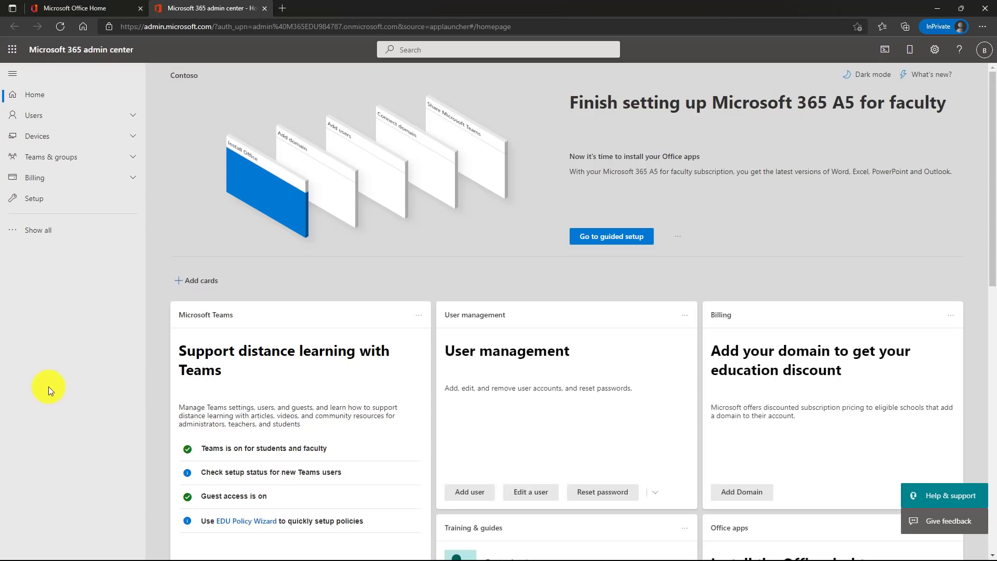
pyautogui.click(36, 230)
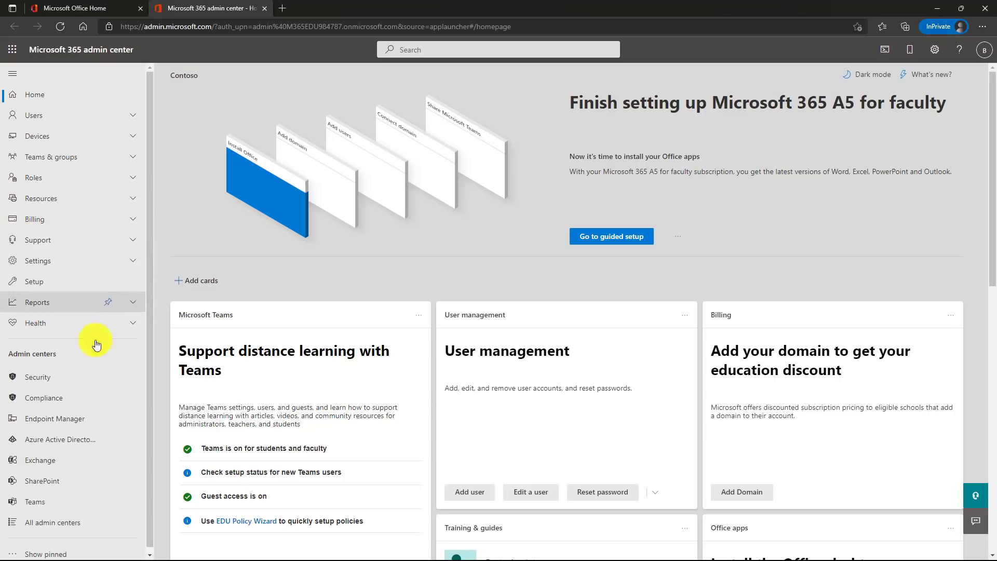
pyautogui.click(44, 501)
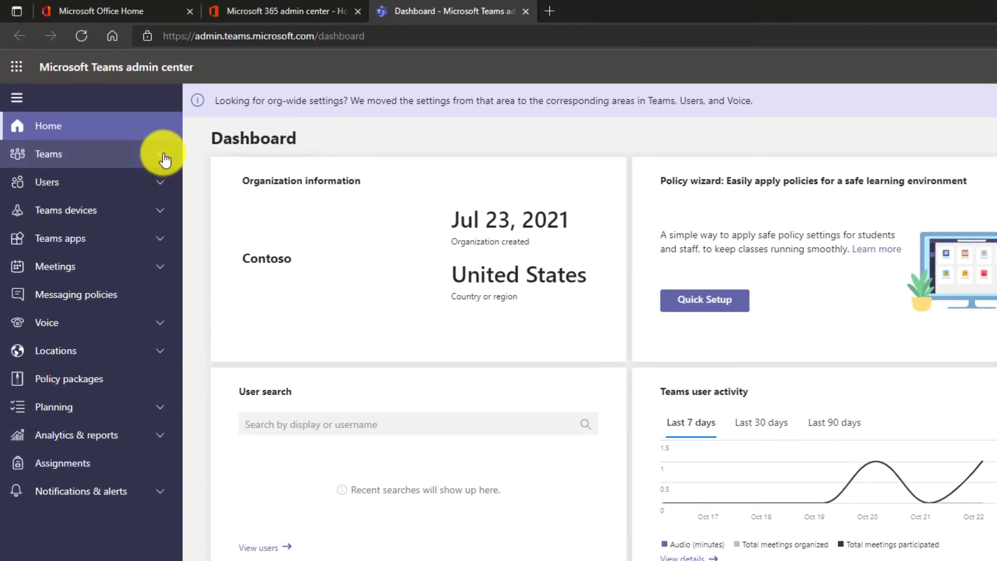
# Step: Review the Teams settings, Teams update policies and Teams upgrade settings pages in the Teams section
pyautogui.click(161, 156)
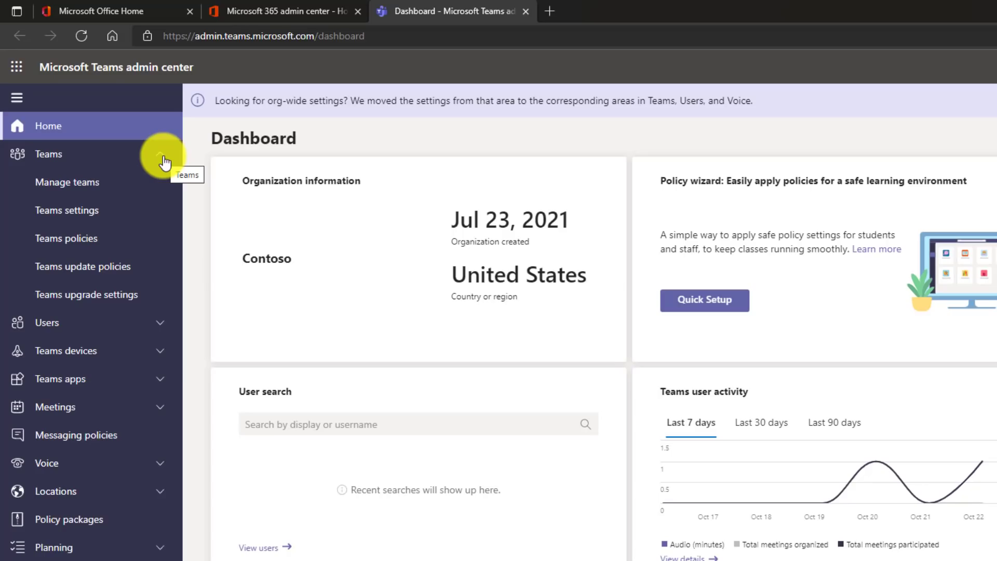
pyautogui.click(101, 213)
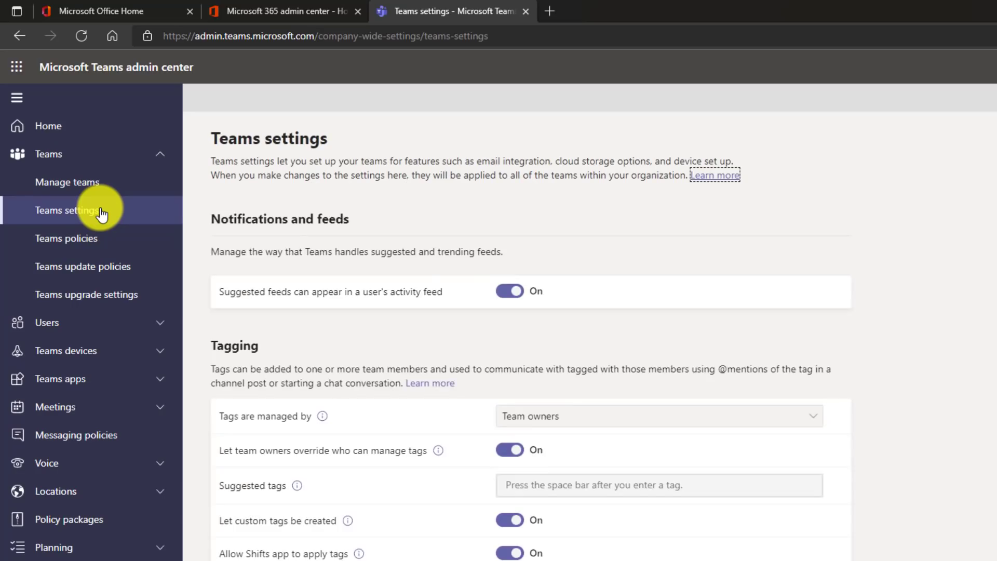
pyautogui.scroll(-5, 287, 253)
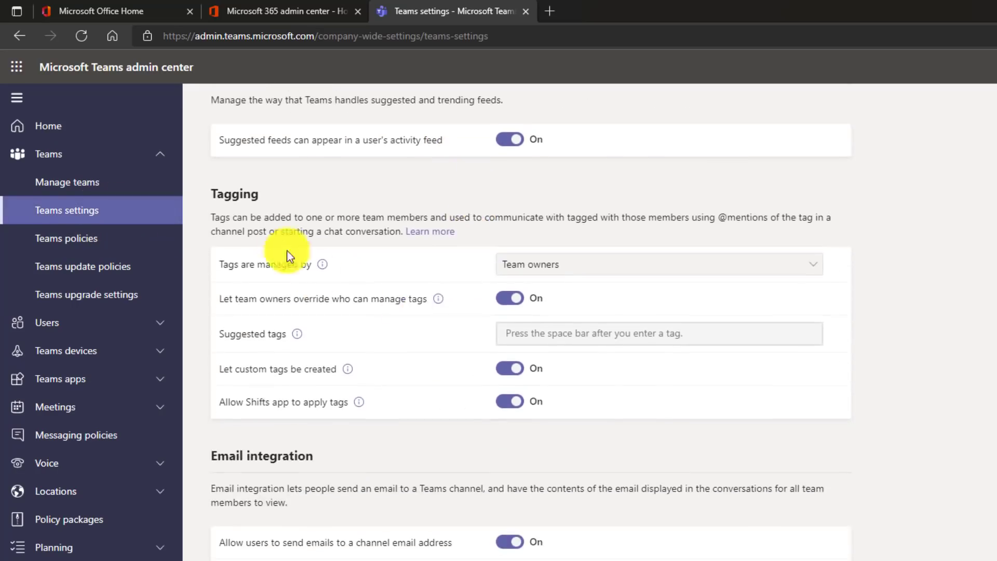
pyautogui.scroll(-15, 288, 252)
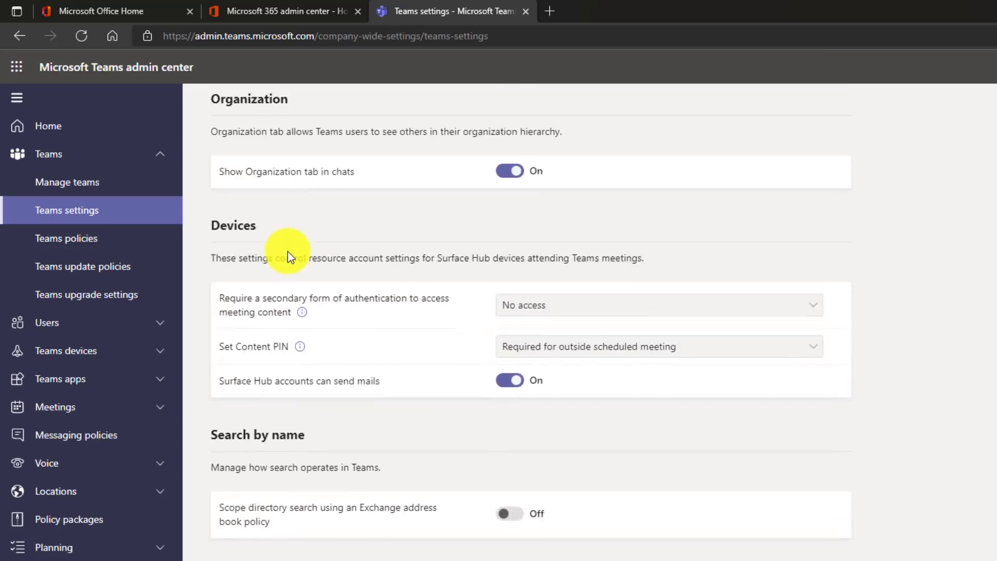
pyautogui.scroll(20, 288, 251)
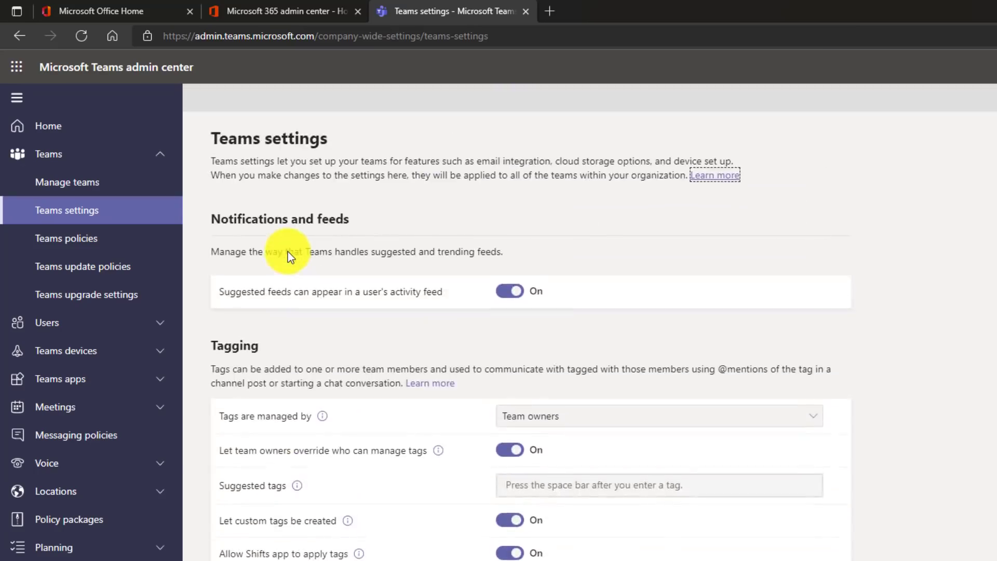
pyautogui.click(82, 268)
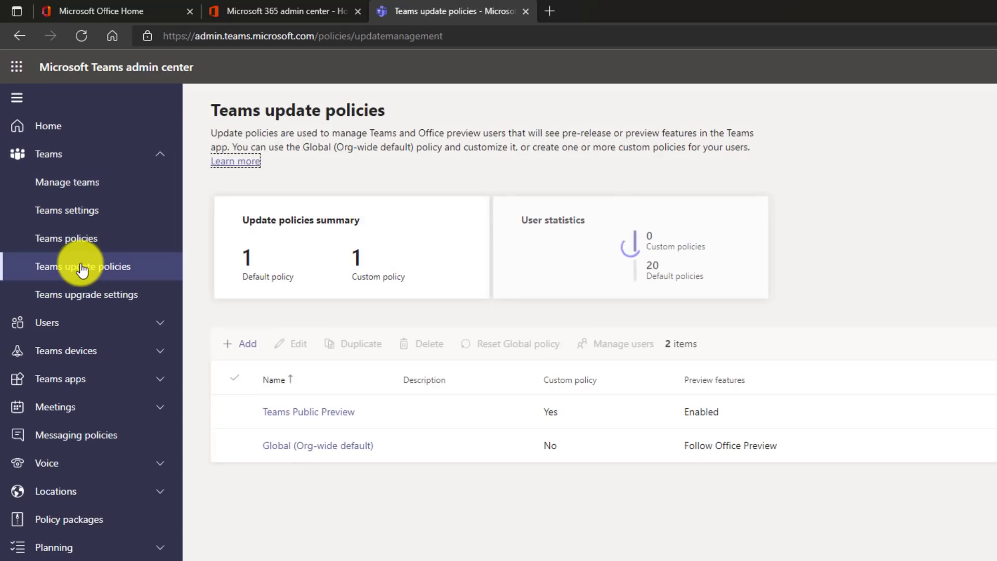
pyautogui.click(121, 297)
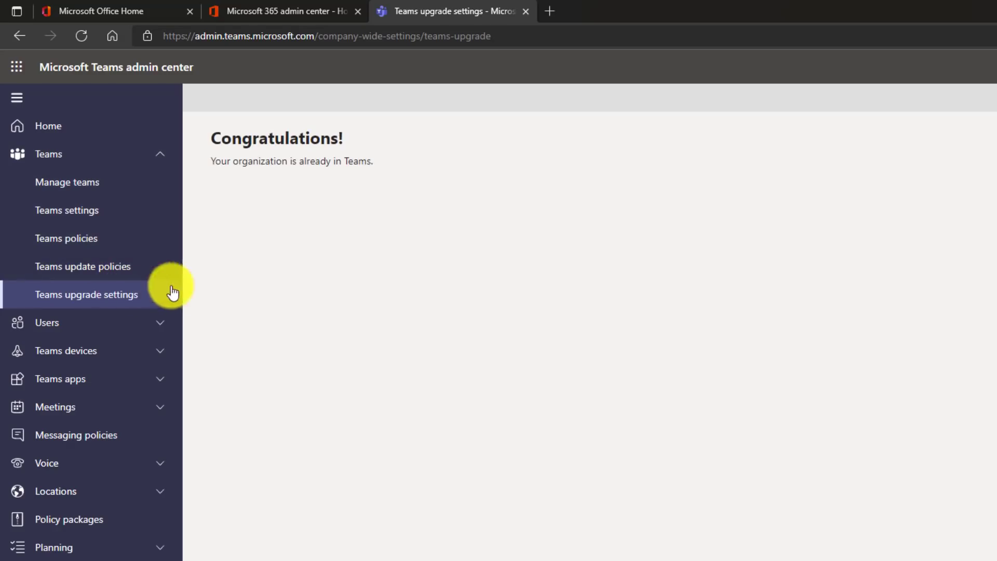
# Step: Review the Manage users list and show the device types available under Teams devices
pyautogui.click(163, 329)
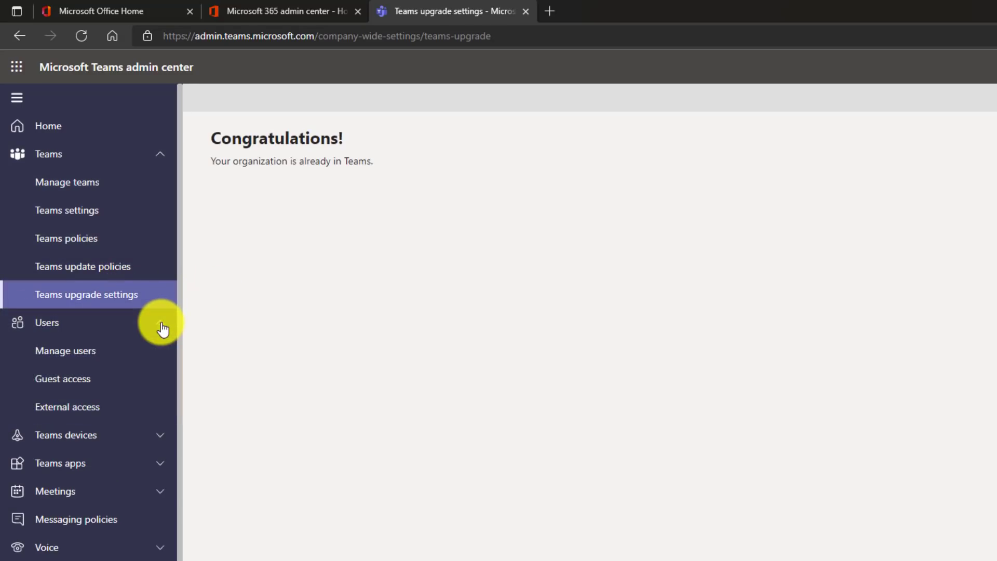
pyautogui.click(90, 357)
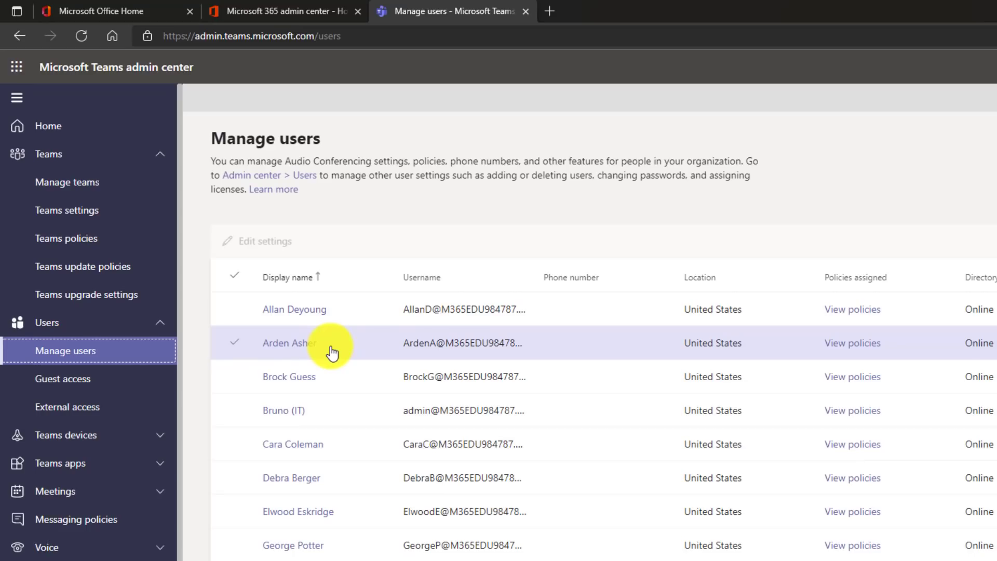
pyautogui.scroll(-2, 291, 351)
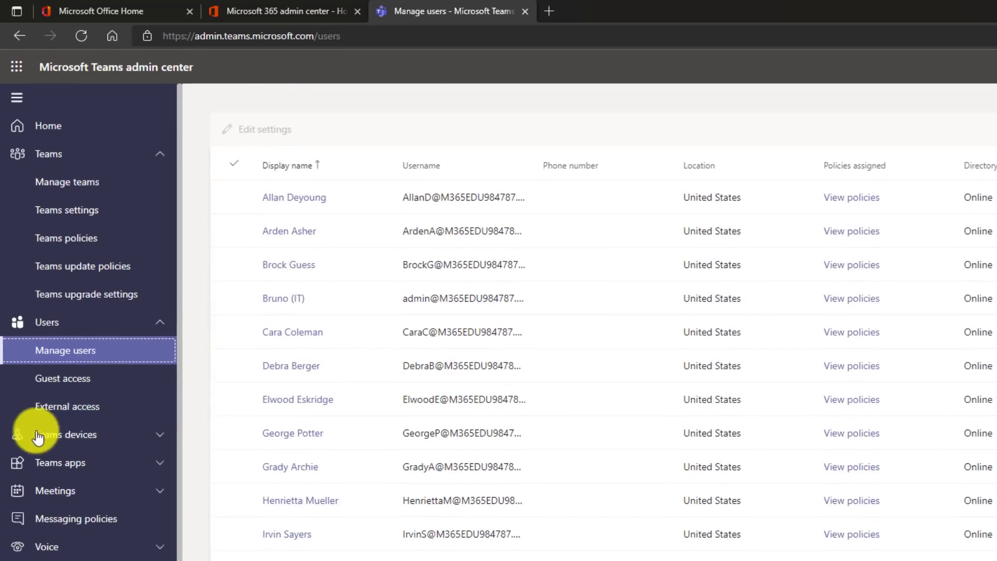
pyautogui.click(151, 437)
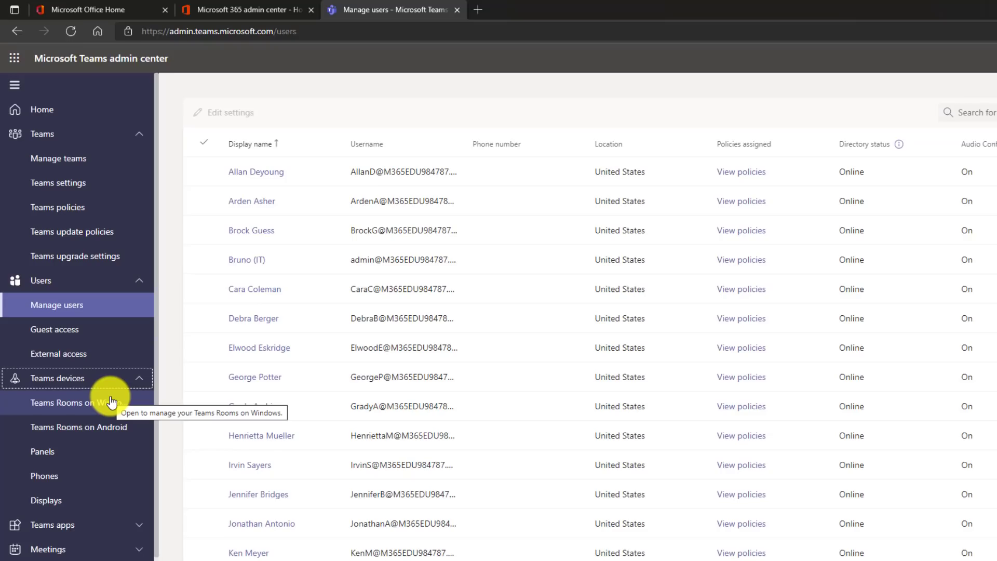
pyautogui.scroll(-2, 78, 426)
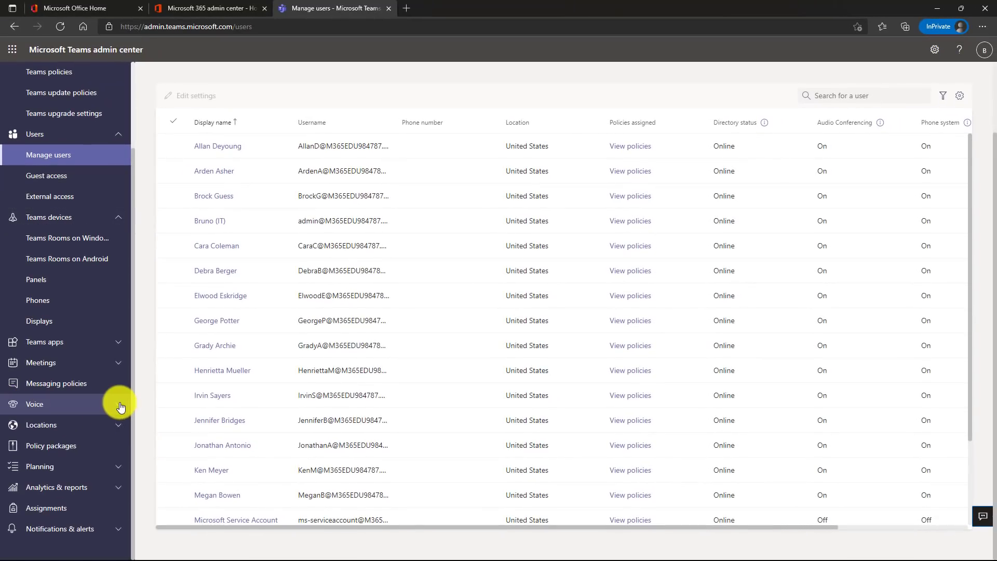
# Step: Review the Phone numbers, Holidays and Resource accounts pages in the Voice section
pyautogui.click(120, 407)
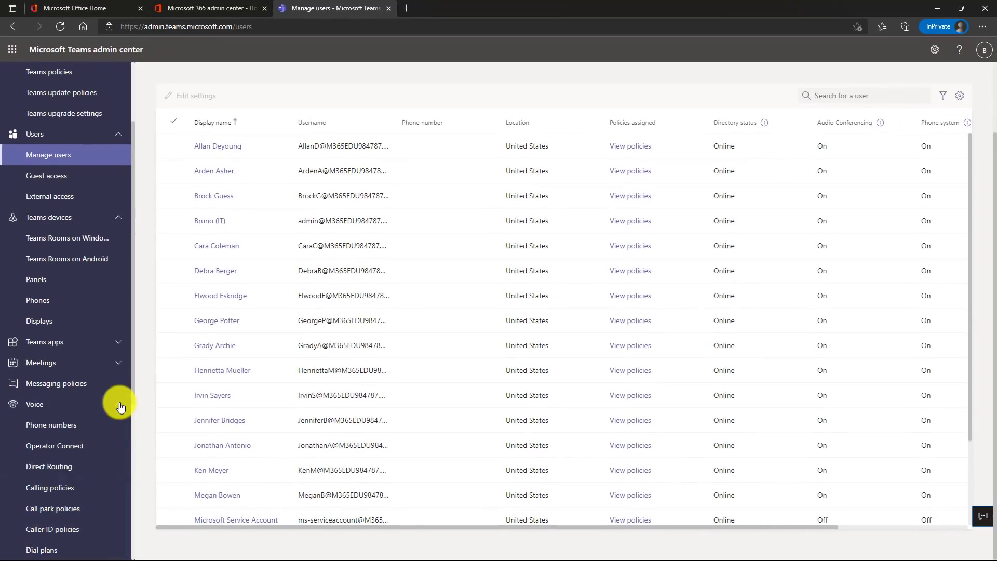
pyautogui.scroll(-4, 115, 395)
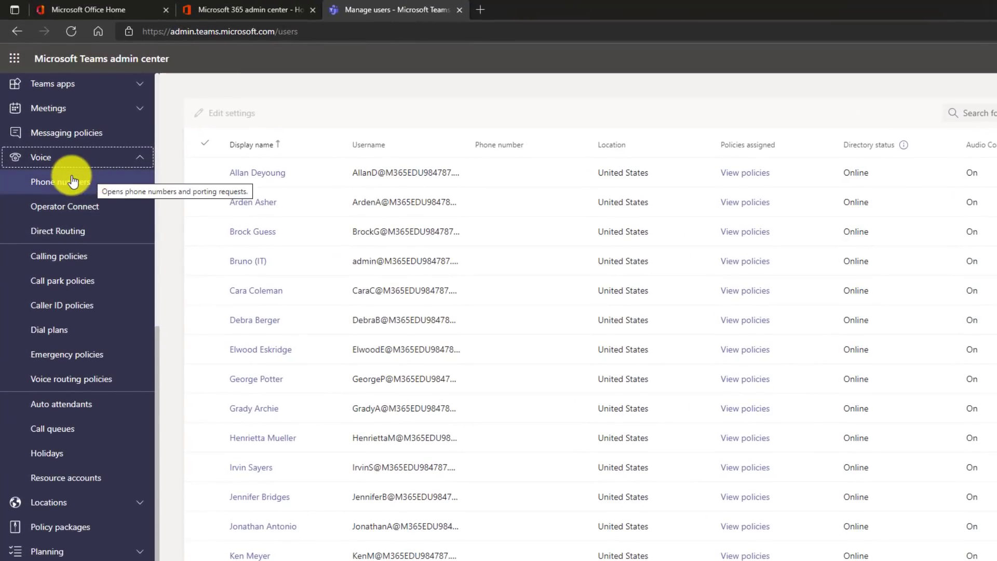
pyautogui.click(72, 180)
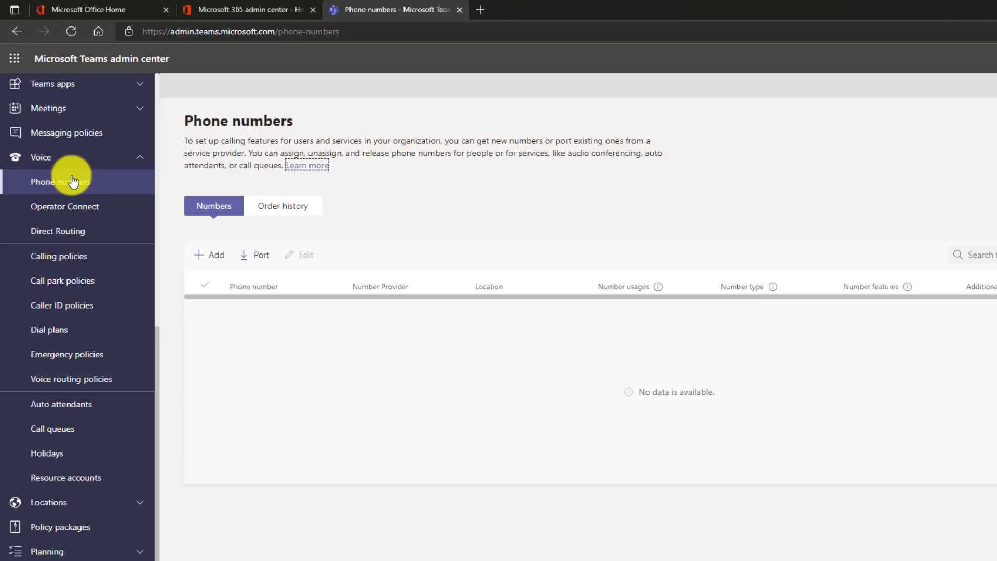
pyautogui.click(87, 453)
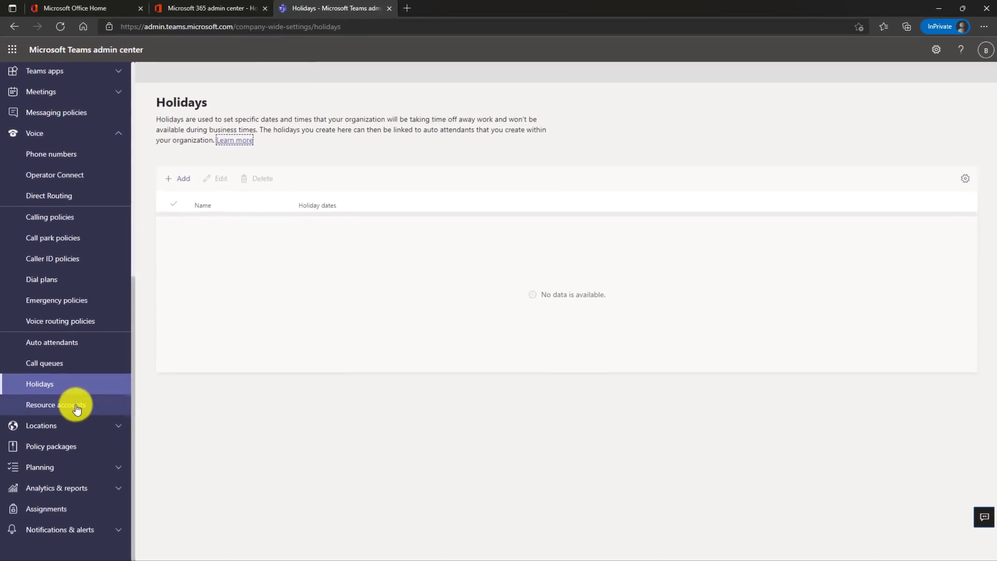
pyautogui.click(77, 408)
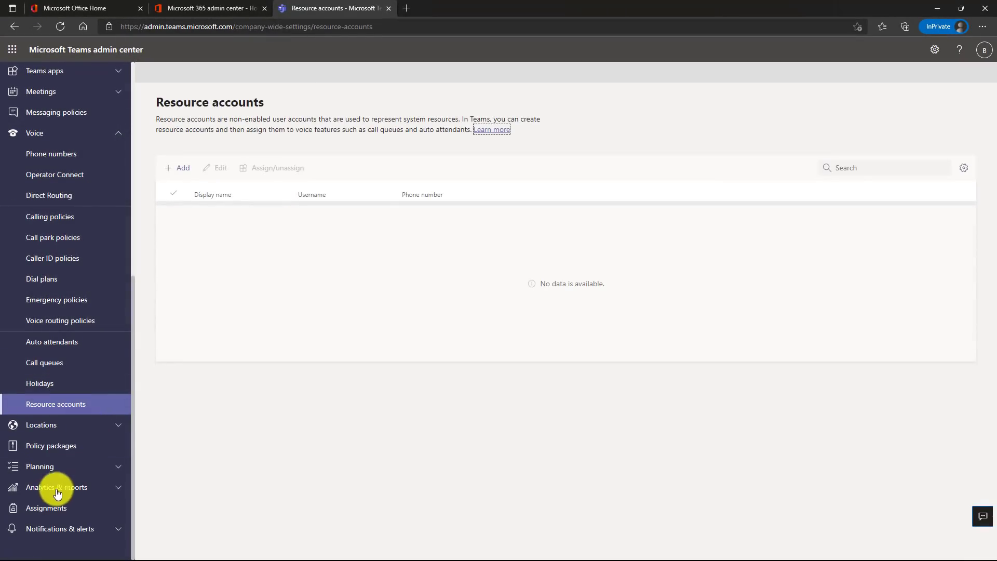
# Step: Review the Usage reports, Reporting labels and Call quality dashboard pages, and return to the Teams admin center
pyautogui.click(115, 489)
pyautogui.click(67, 447)
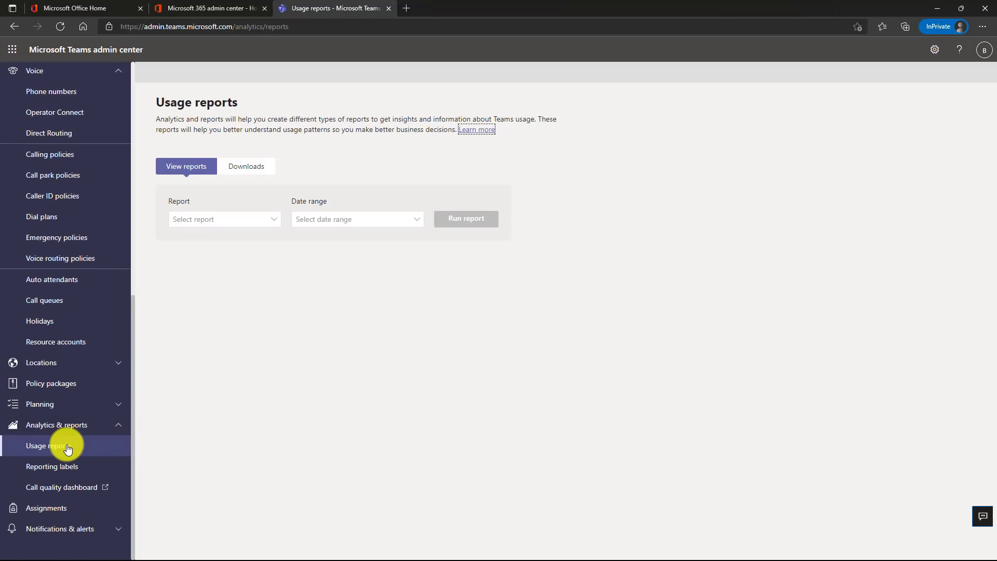
pyautogui.click(60, 468)
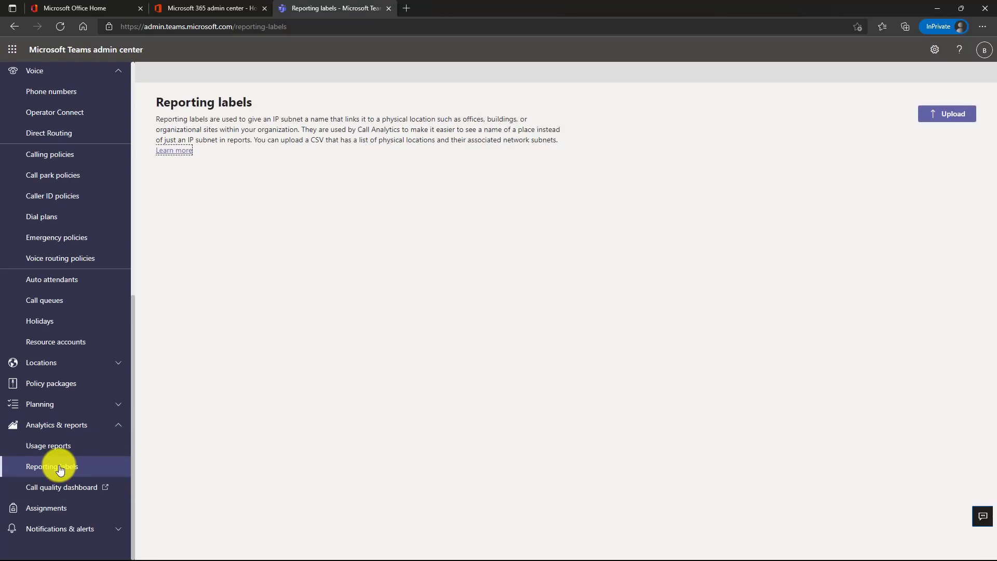
pyautogui.click(82, 489)
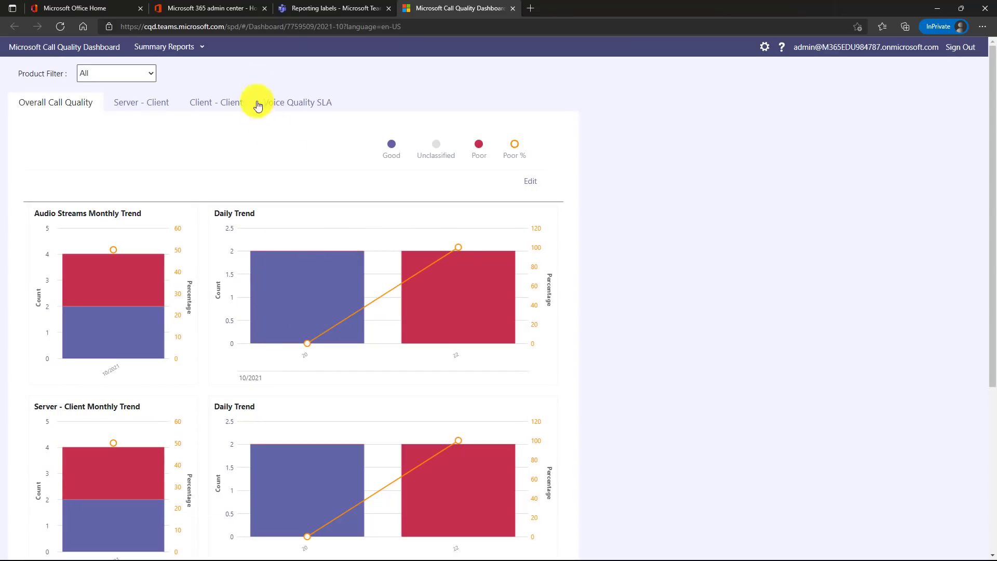
pyautogui.click(323, 6)
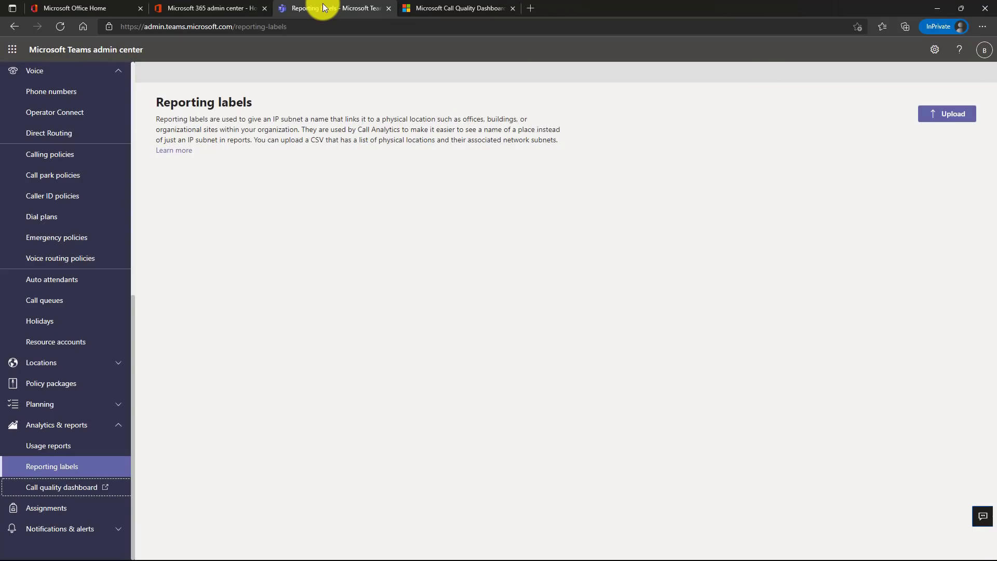
pyautogui.scroll(6, 101, 155)
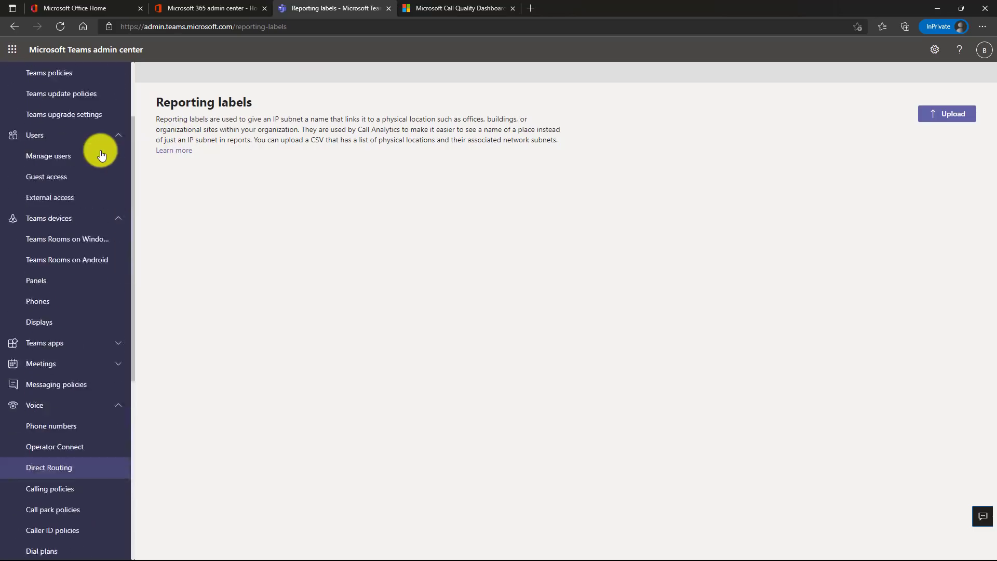
pyautogui.scroll(3, 101, 155)
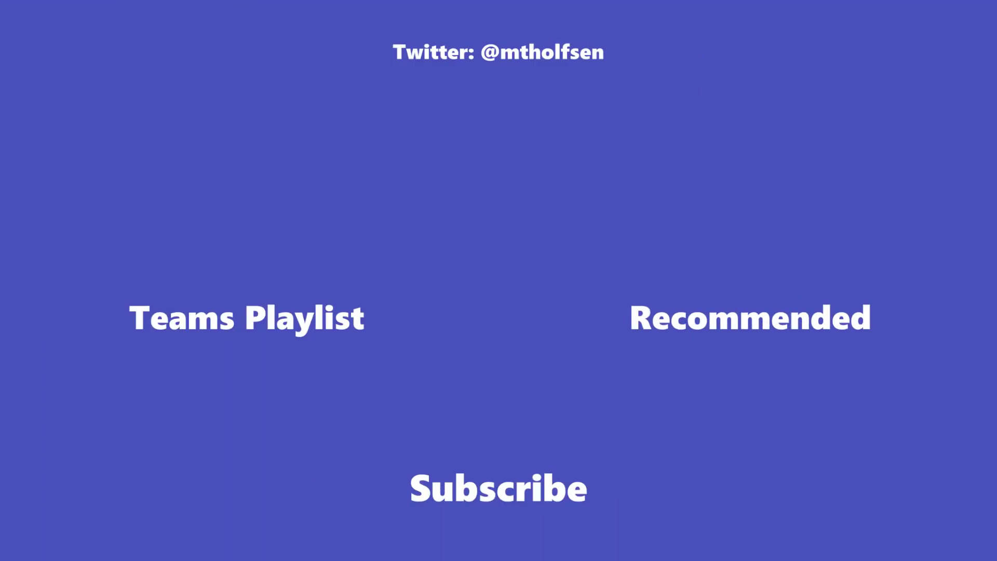